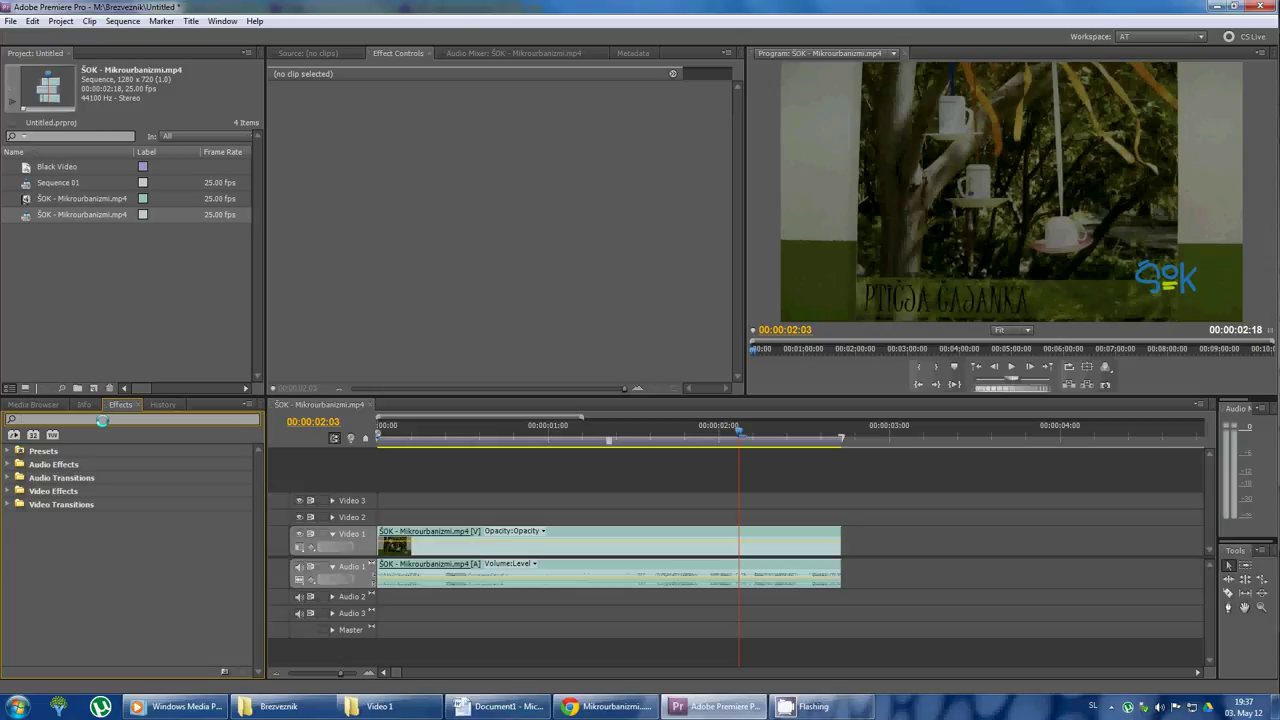
# Apply Fast Color Corrector to the clip on Video 1 and sample its white balance from the pale wall in the picture
pyautogui.write('fast')
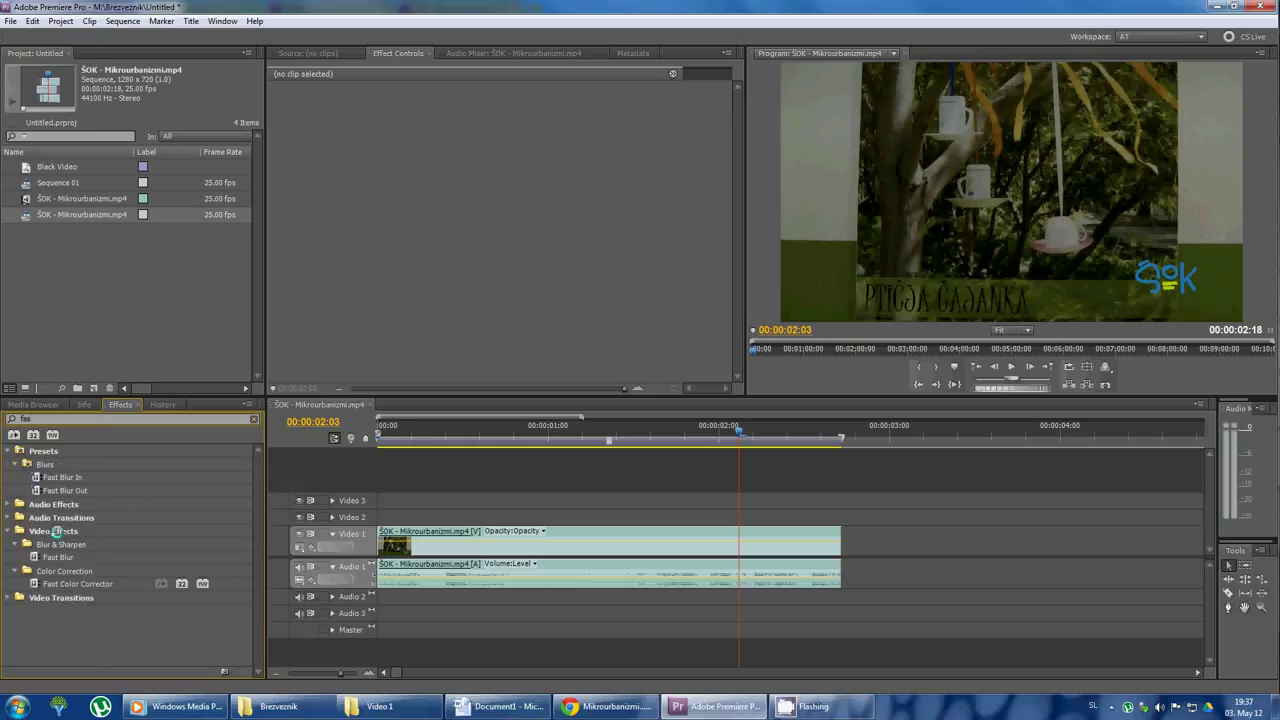
pyautogui.moveTo(78, 583); pyautogui.dragTo(467, 540)
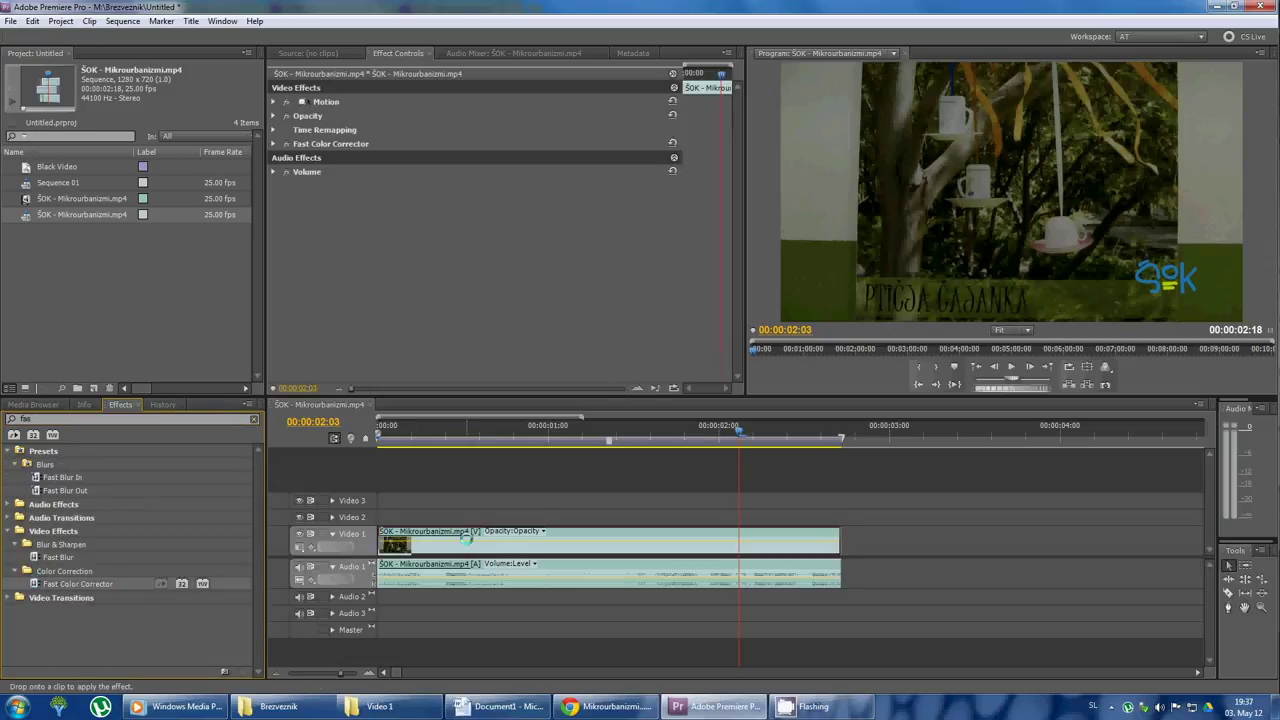
pyautogui.click(273, 144)
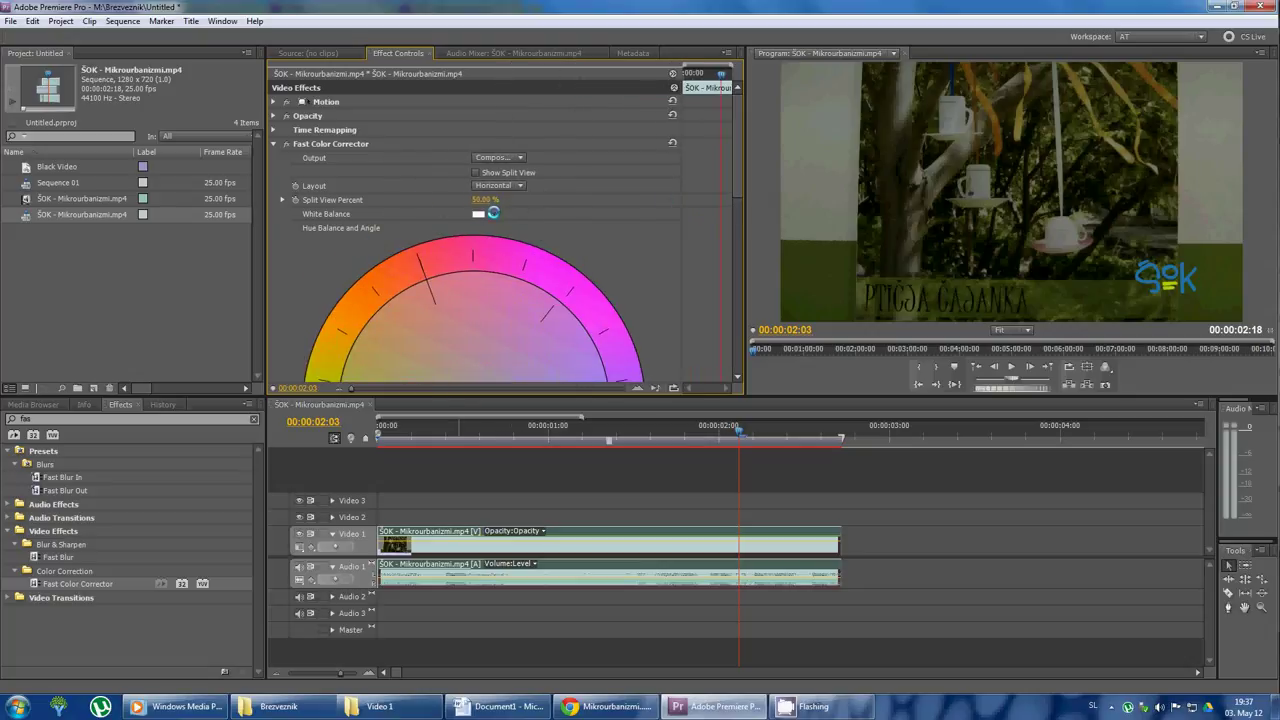
pyautogui.moveTo(493, 213); pyautogui.dragTo(813, 126)
# Move the playhead back five frames to 00:00:01:23
pyautogui.press('Left')
pyautogui.press('Left')
pyautogui.press('Left')
pyautogui.press('Left')
pyautogui.press('Left')
# Set the Fast Color Corrector's input black level to about 21.1 and its input white level to about 176.2
pyautogui.scroll(-10, 563, 357)
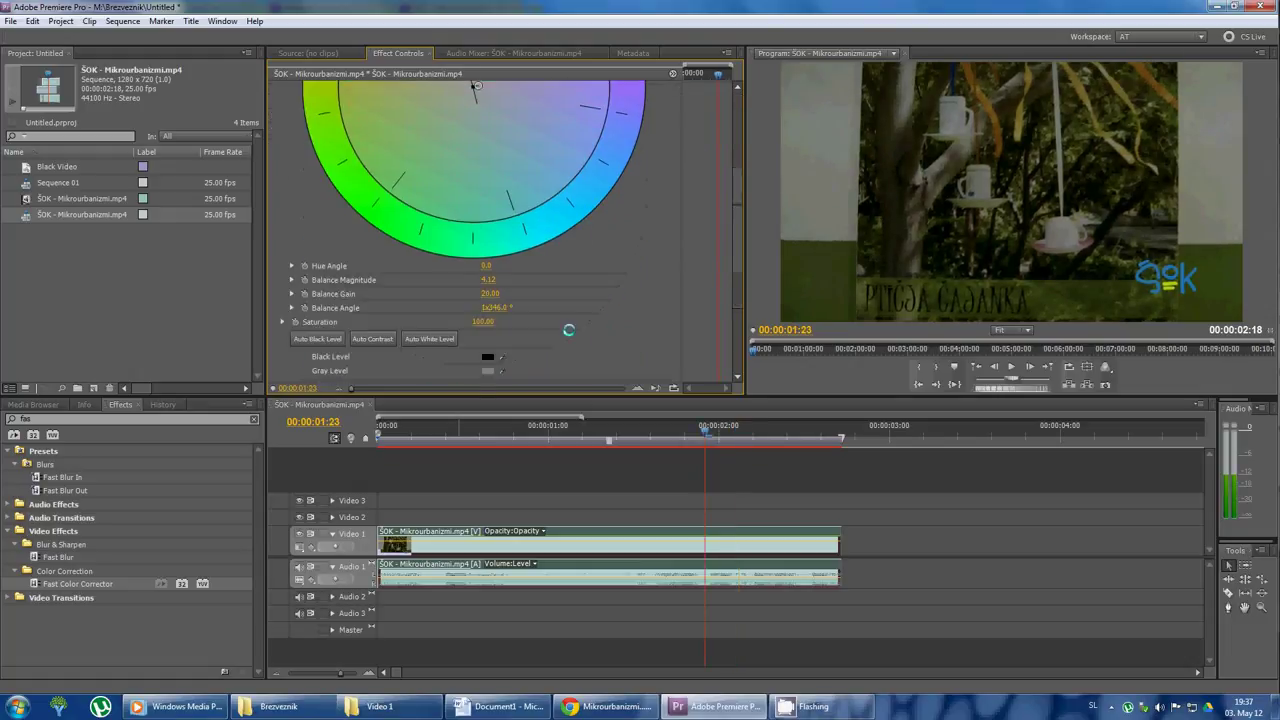
pyautogui.moveTo(291, 236); pyautogui.dragTo(320, 238)
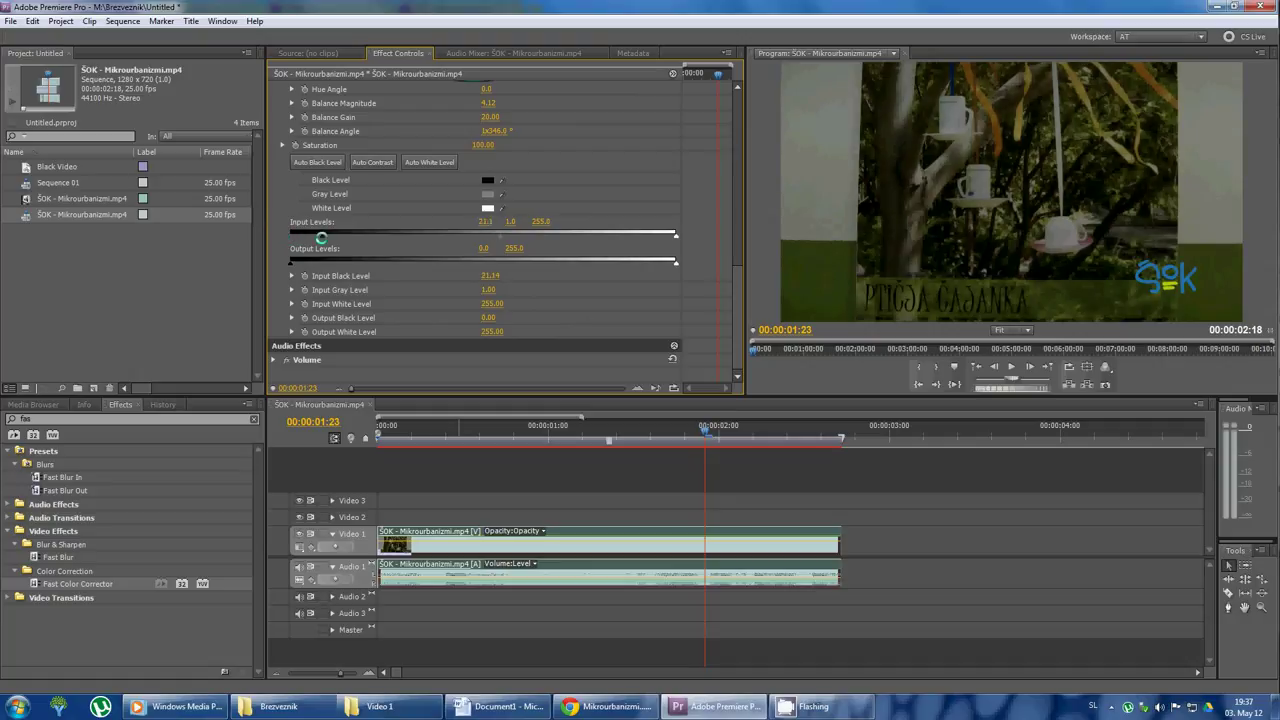
pyautogui.moveTo(675, 237); pyautogui.dragTo(498, 238)
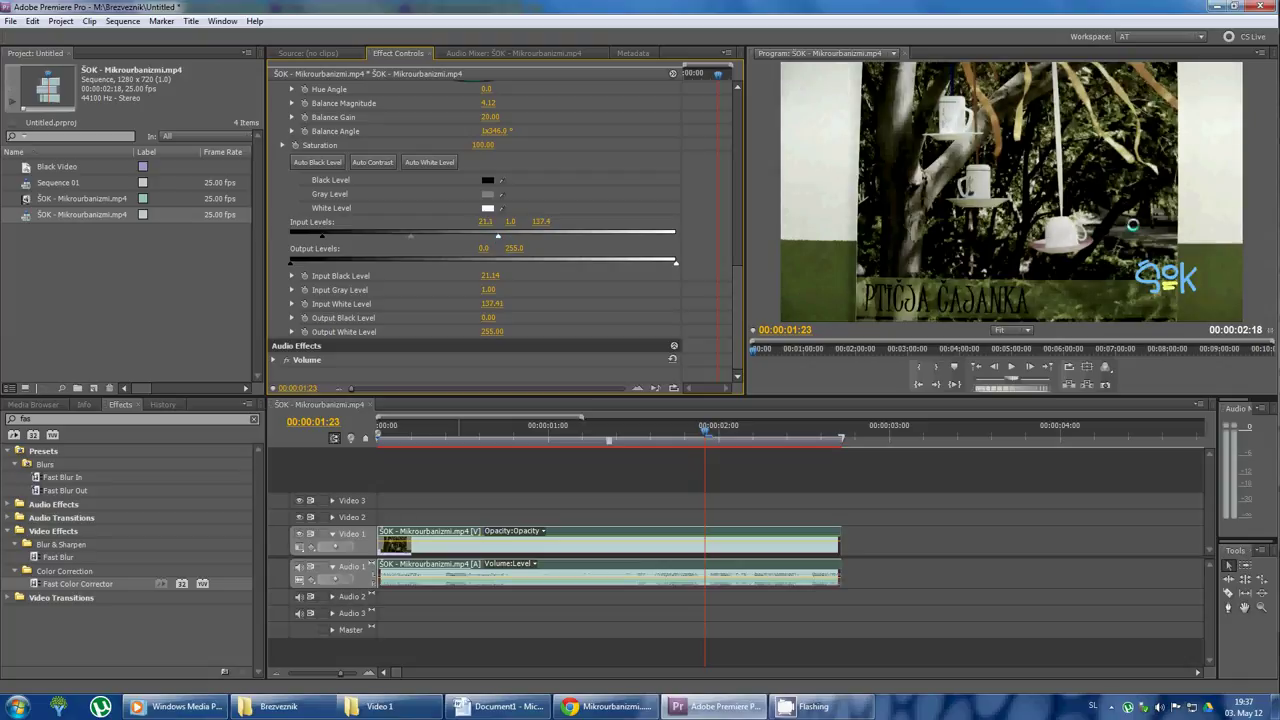
pyautogui.moveTo(499, 237); pyautogui.dragTo(552, 240)
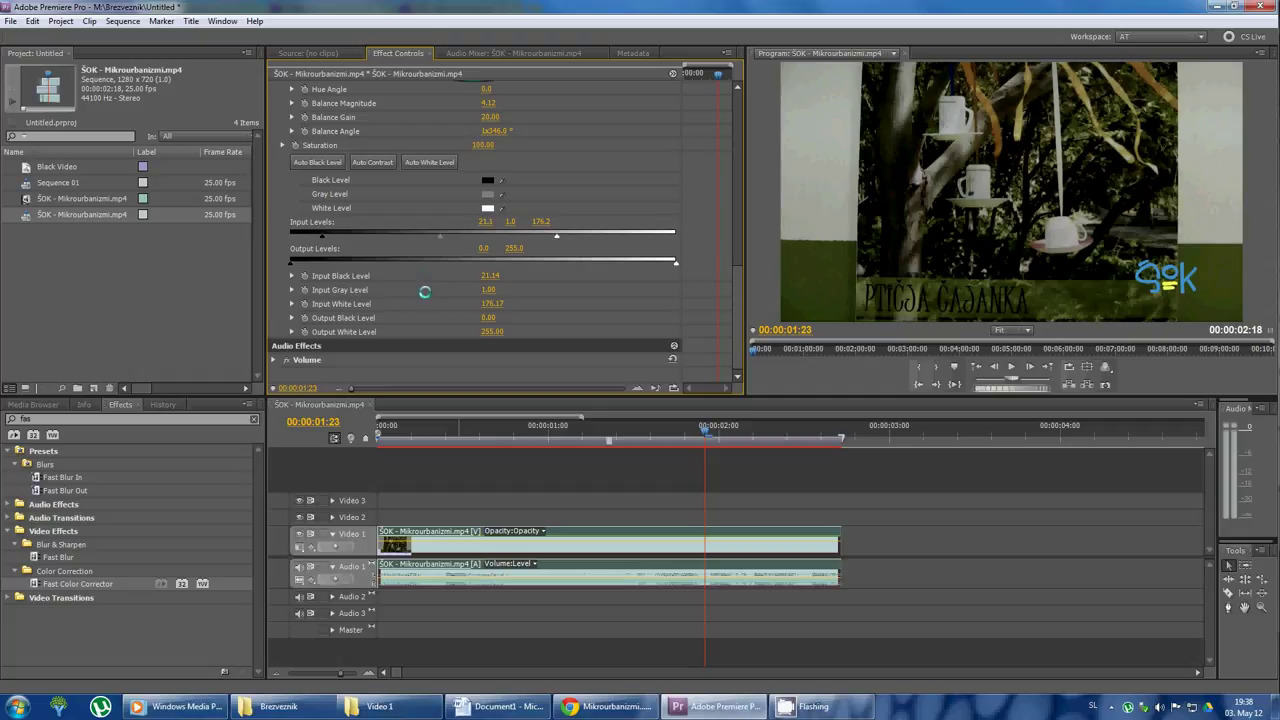
# Remove the Fast Color Corrector effect from the clip
pyautogui.scroll(10, 425, 292)
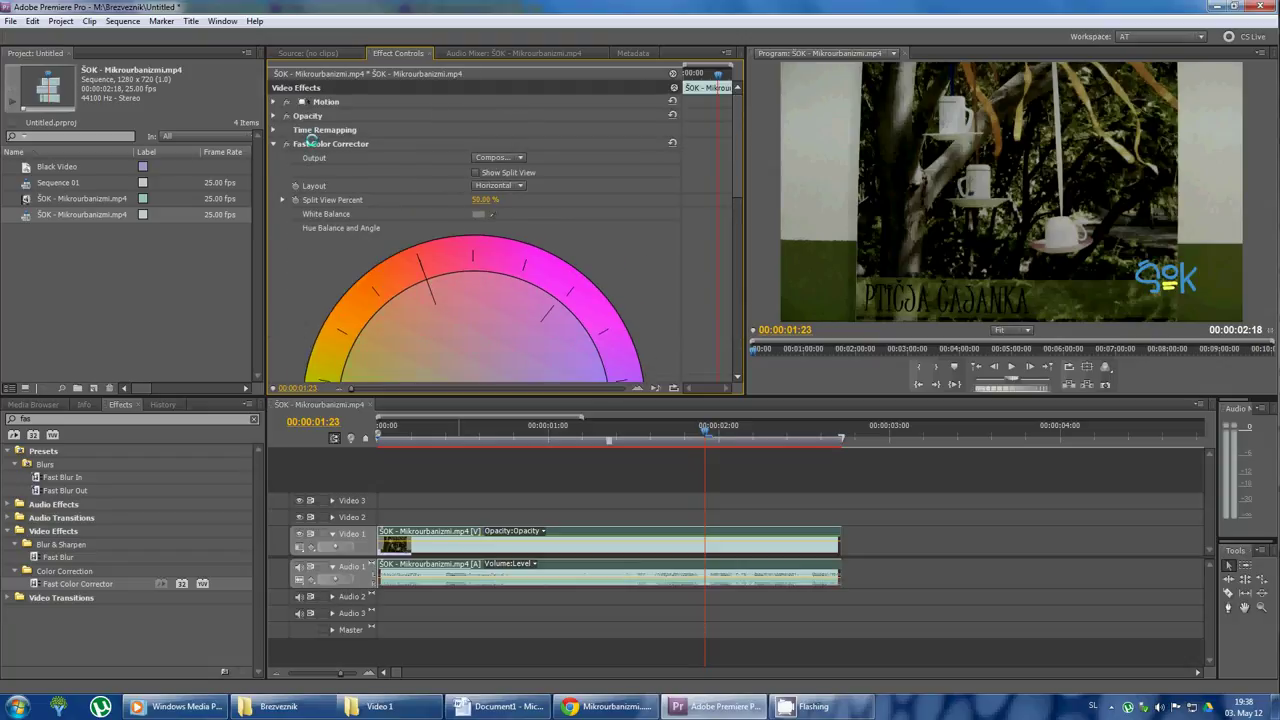
pyautogui.click(312, 143)
pyautogui.press('Delete')
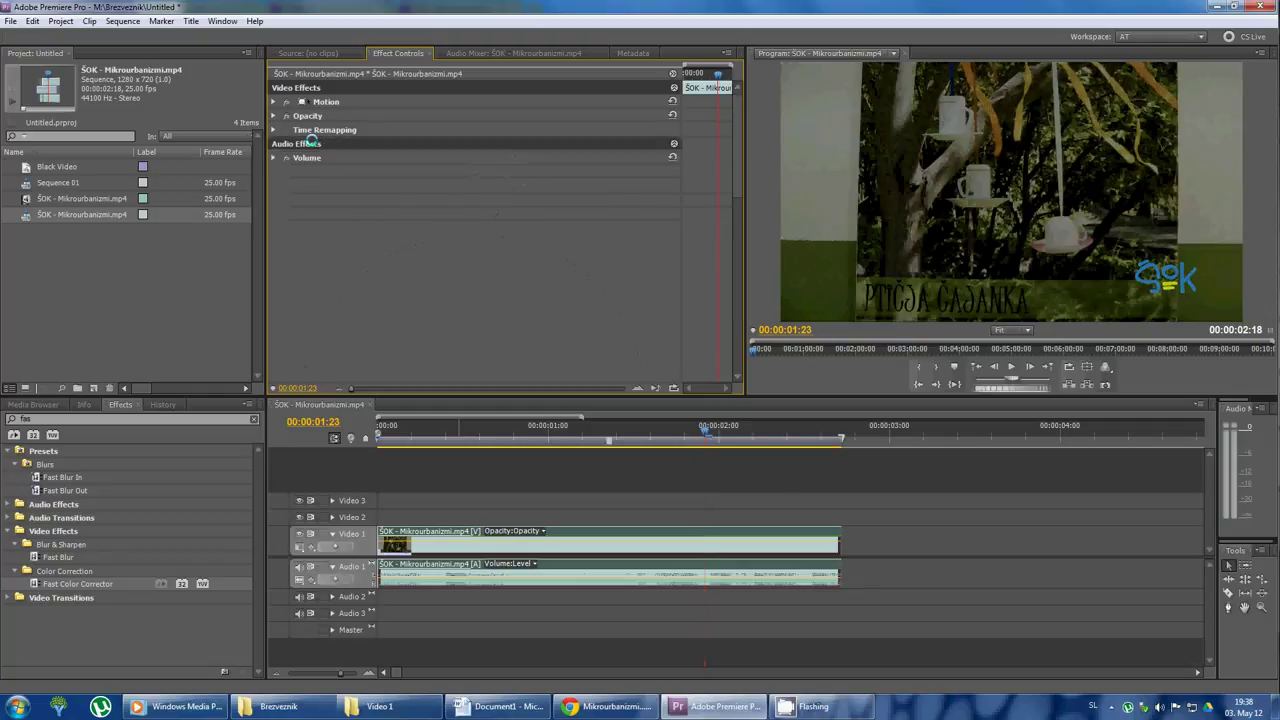
# Find the Three-Way Color Corrector effect, apply it to the clip on Video 1 and expand its settings
pyautogui.click(116, 422)
pyautogui.press('BackSpace')
pyautogui.press('BackSpace')
pyautogui.press('BackSpace')
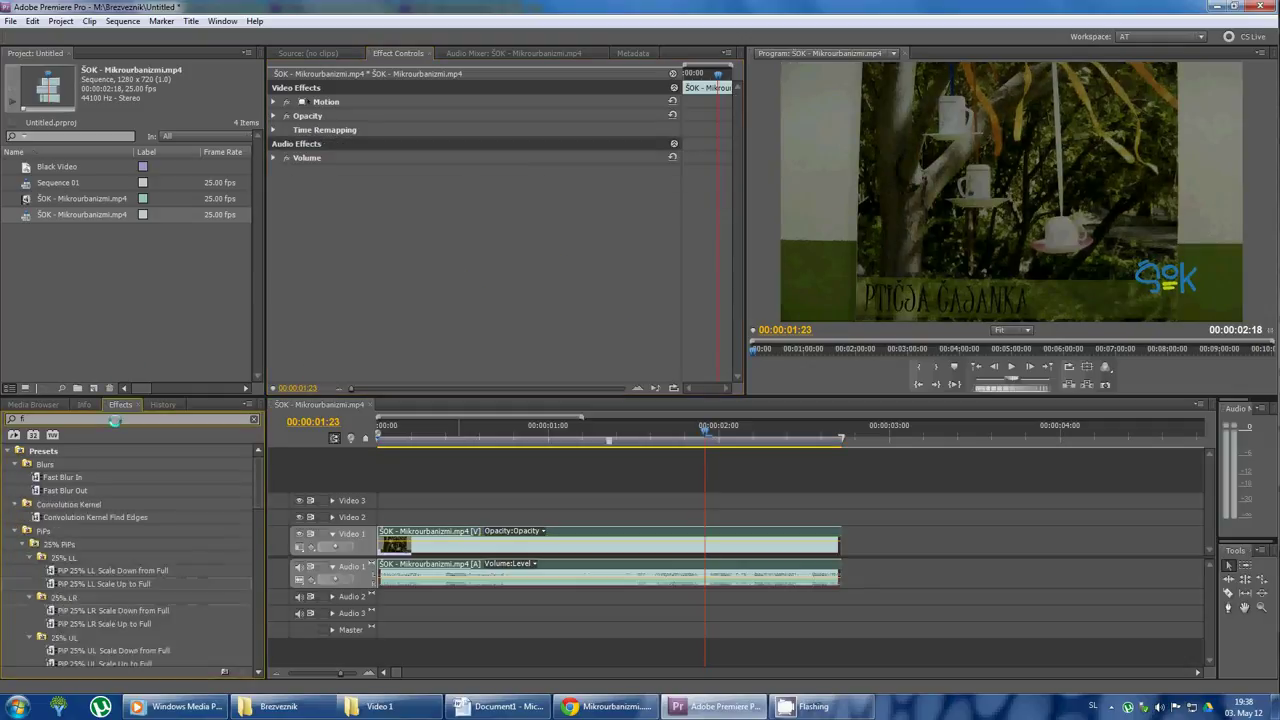
pyautogui.write('th')
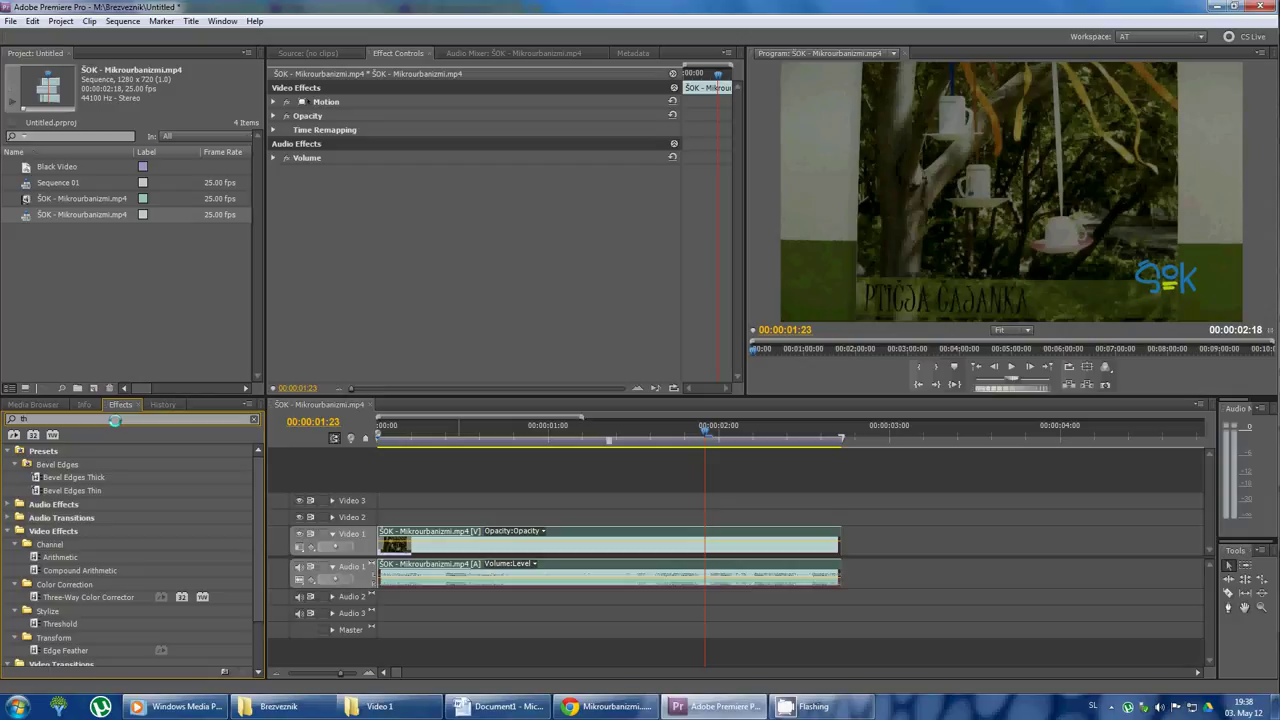
pyautogui.write('ree')
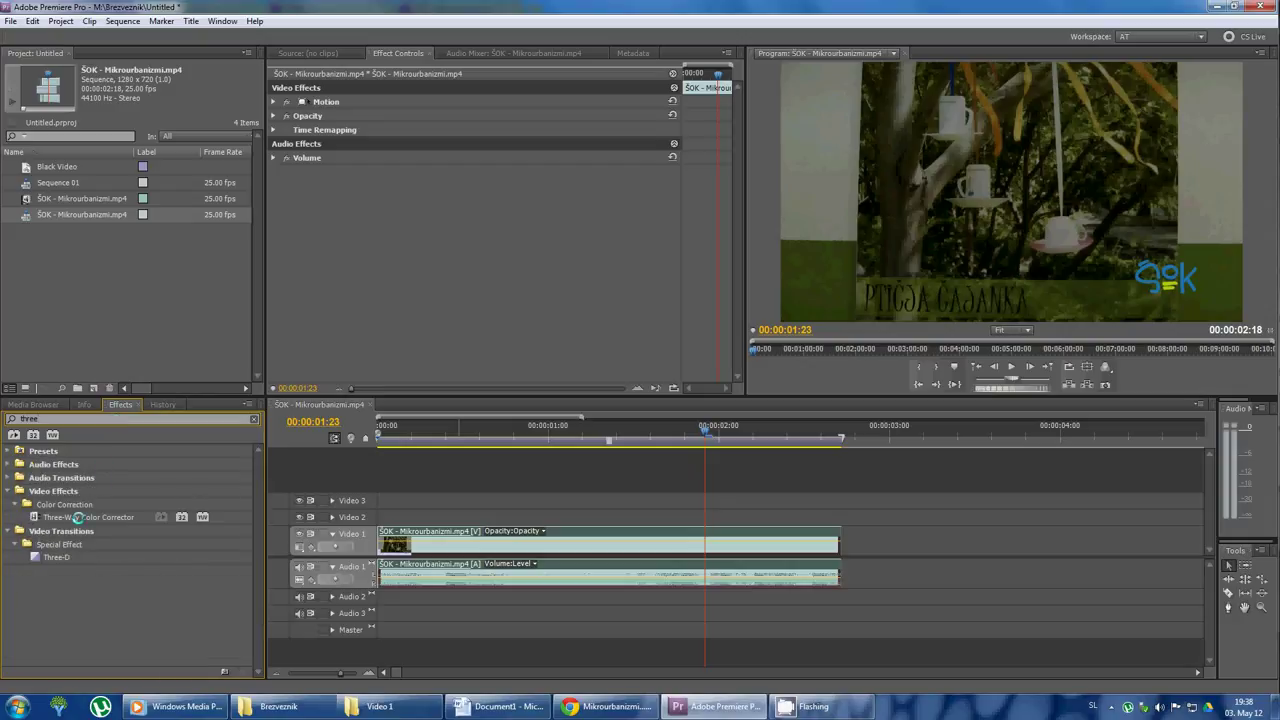
pyautogui.moveTo(77, 517); pyautogui.dragTo(534, 537)
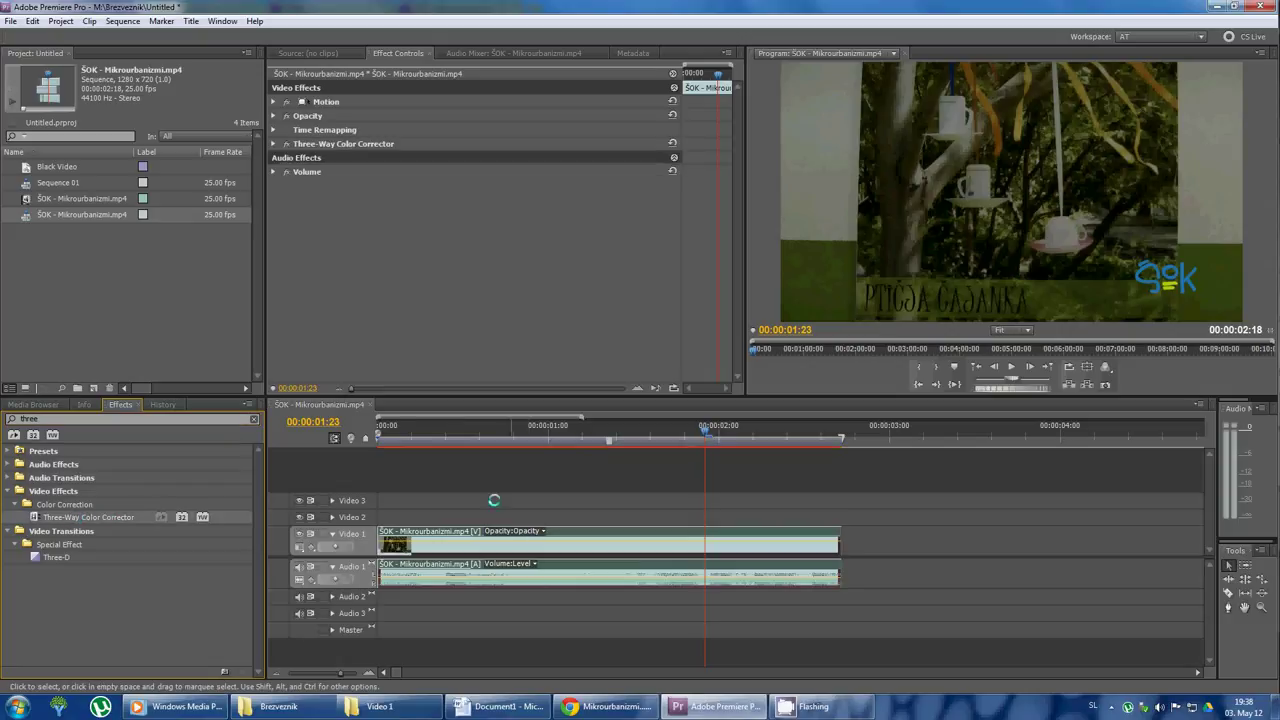
pyautogui.click(273, 143)
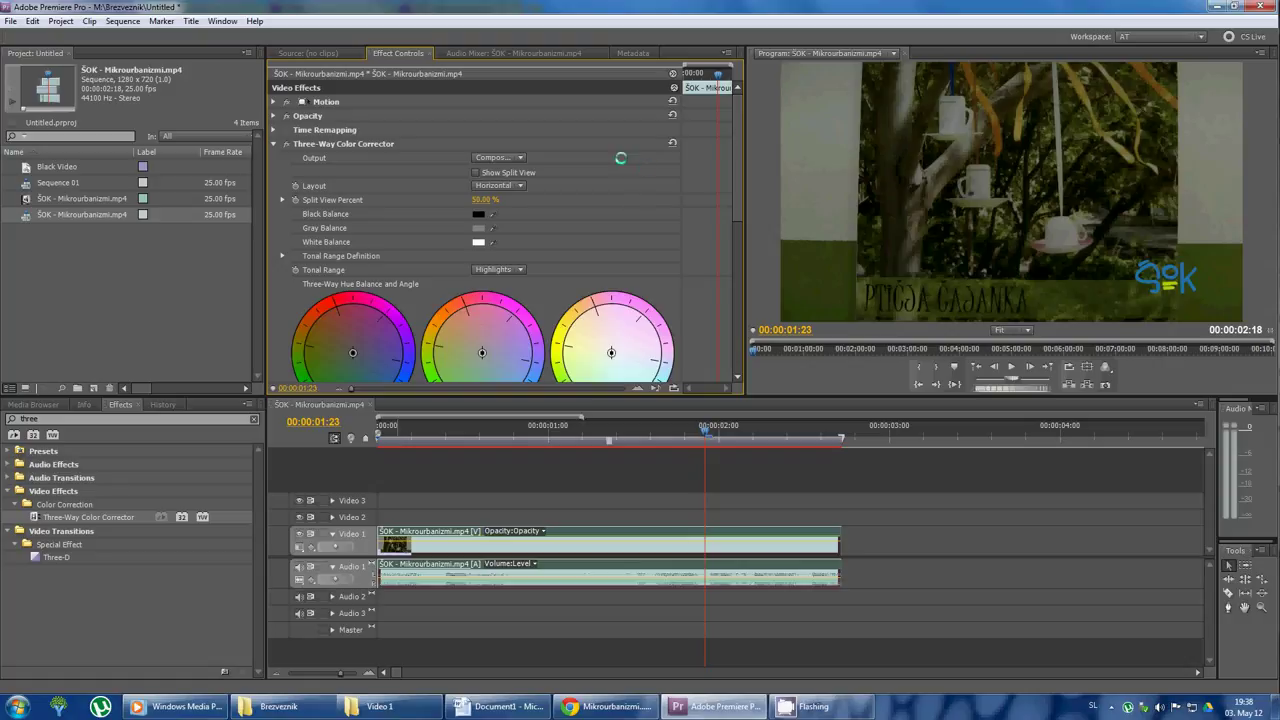
# Preview the corrector's Luma, Mask and Tonal Range outputs in turn, then return the output to Composite
pyautogui.click(518, 157)
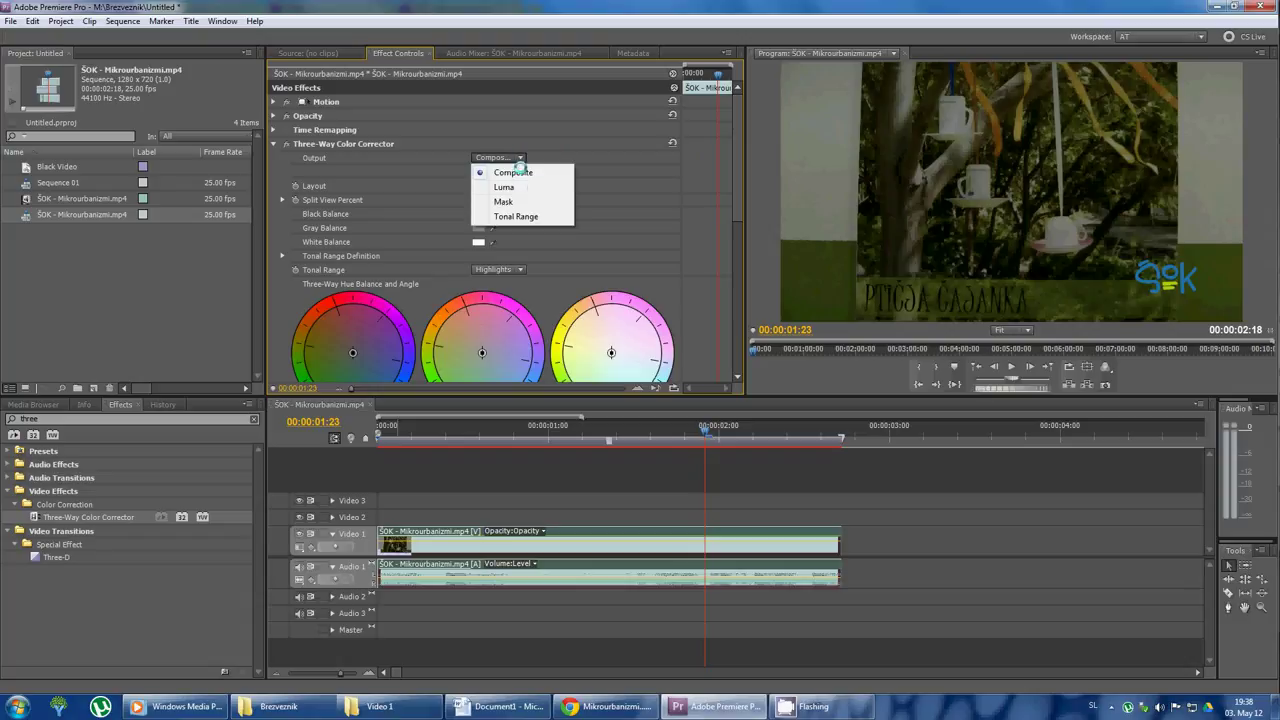
pyautogui.click(530, 184)
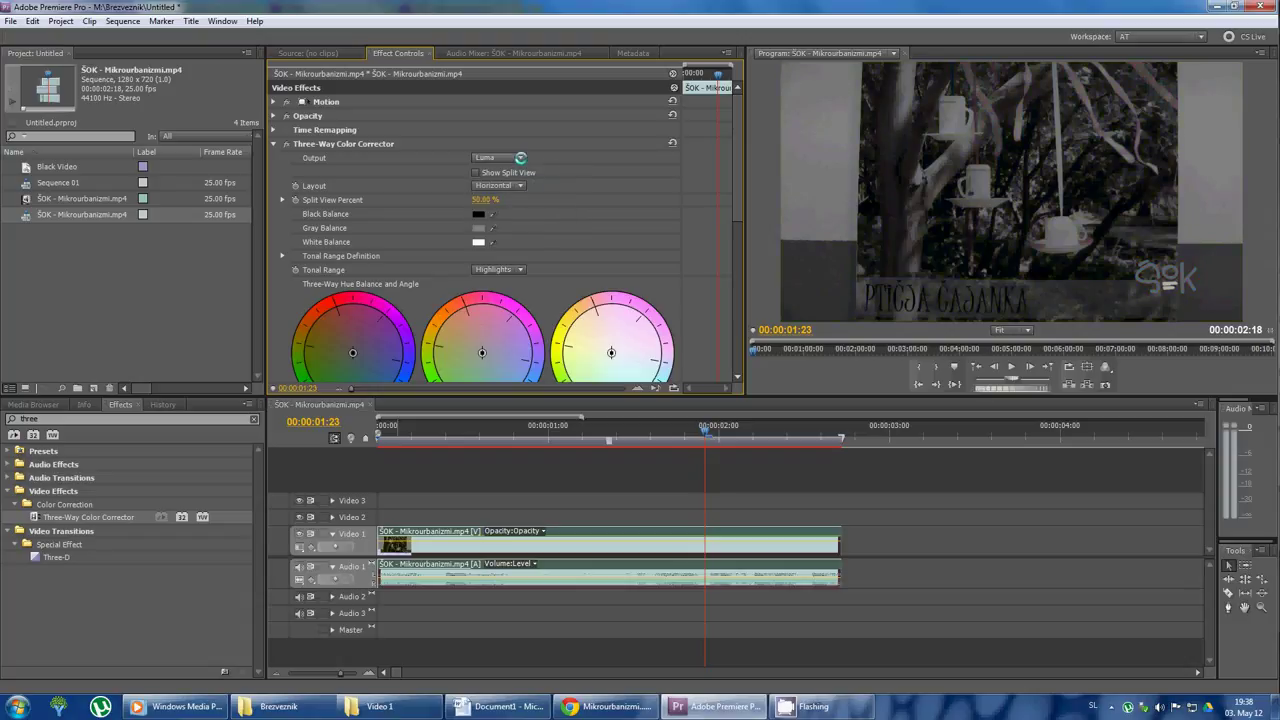
pyautogui.click(518, 157)
pyautogui.click(519, 200)
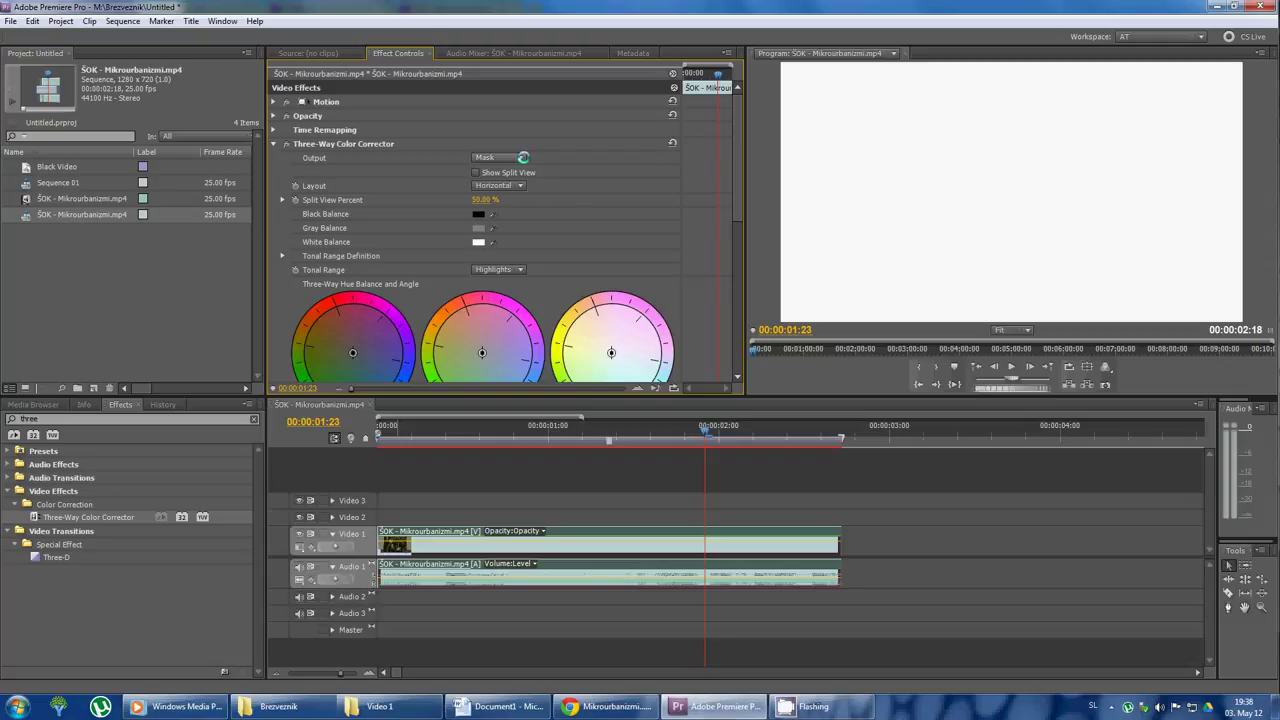
pyautogui.click(512, 157)
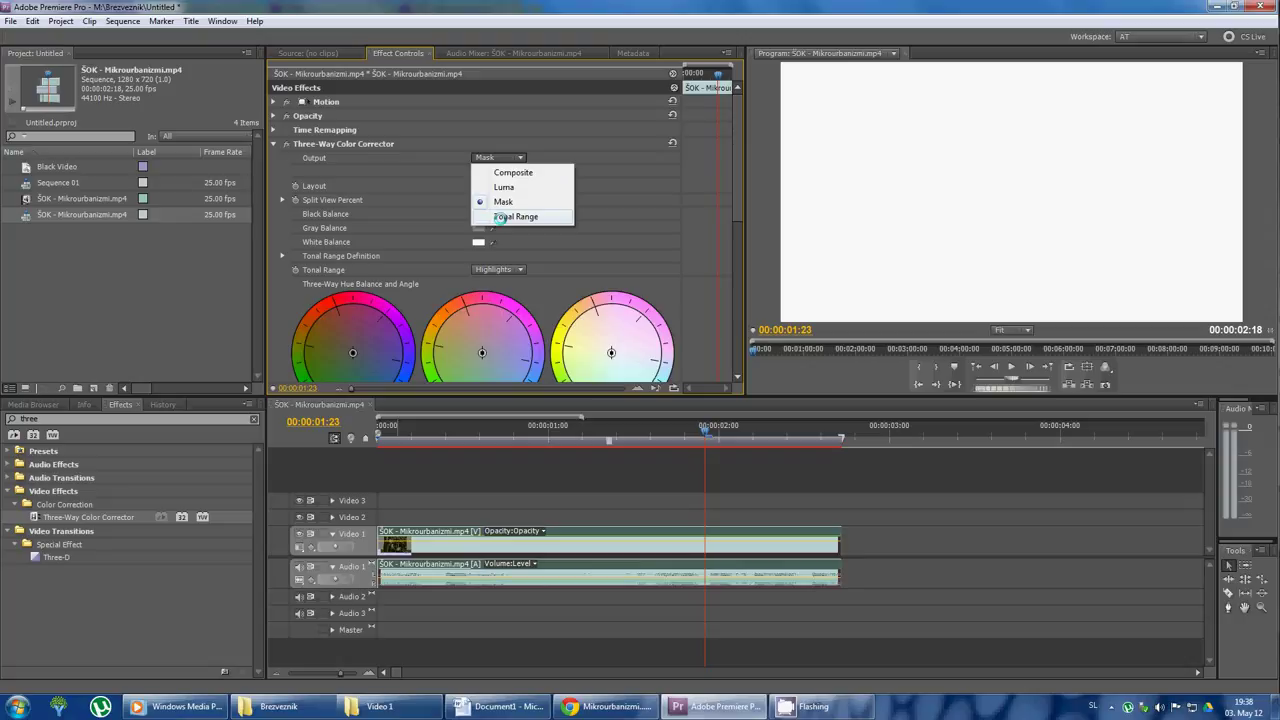
pyautogui.click(498, 217)
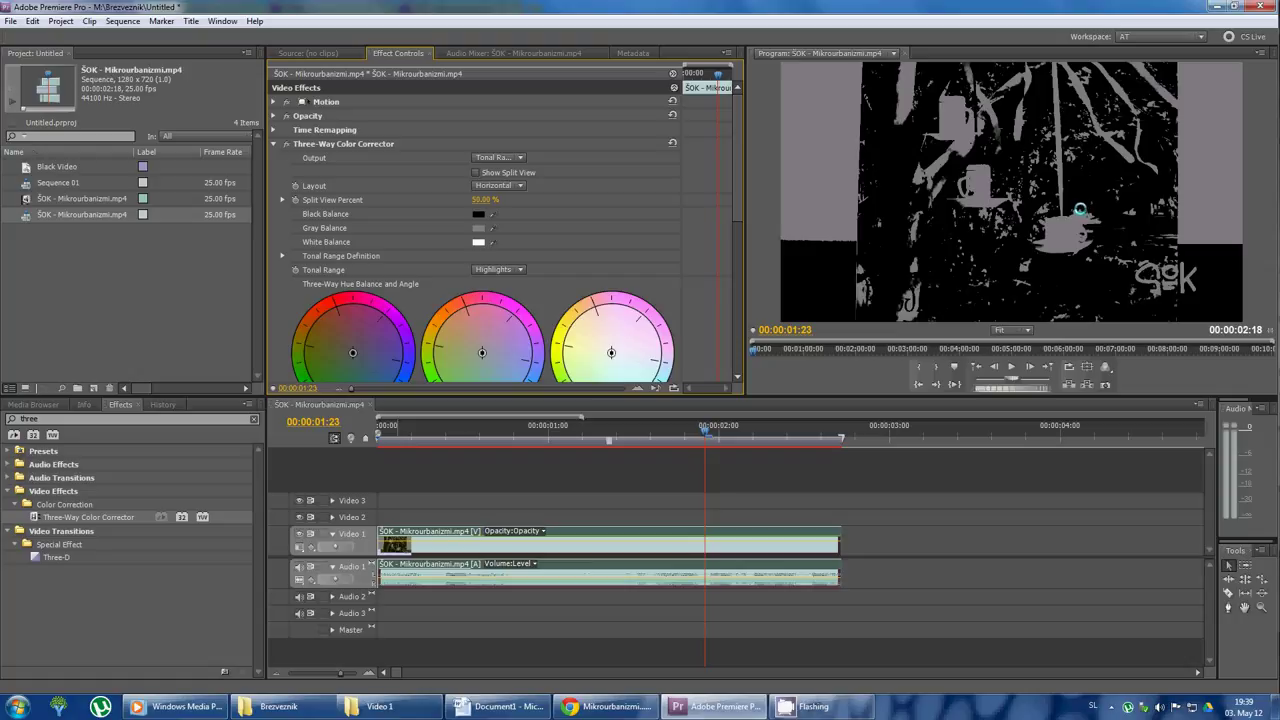
pyautogui.click(494, 158)
pyautogui.click(507, 172)
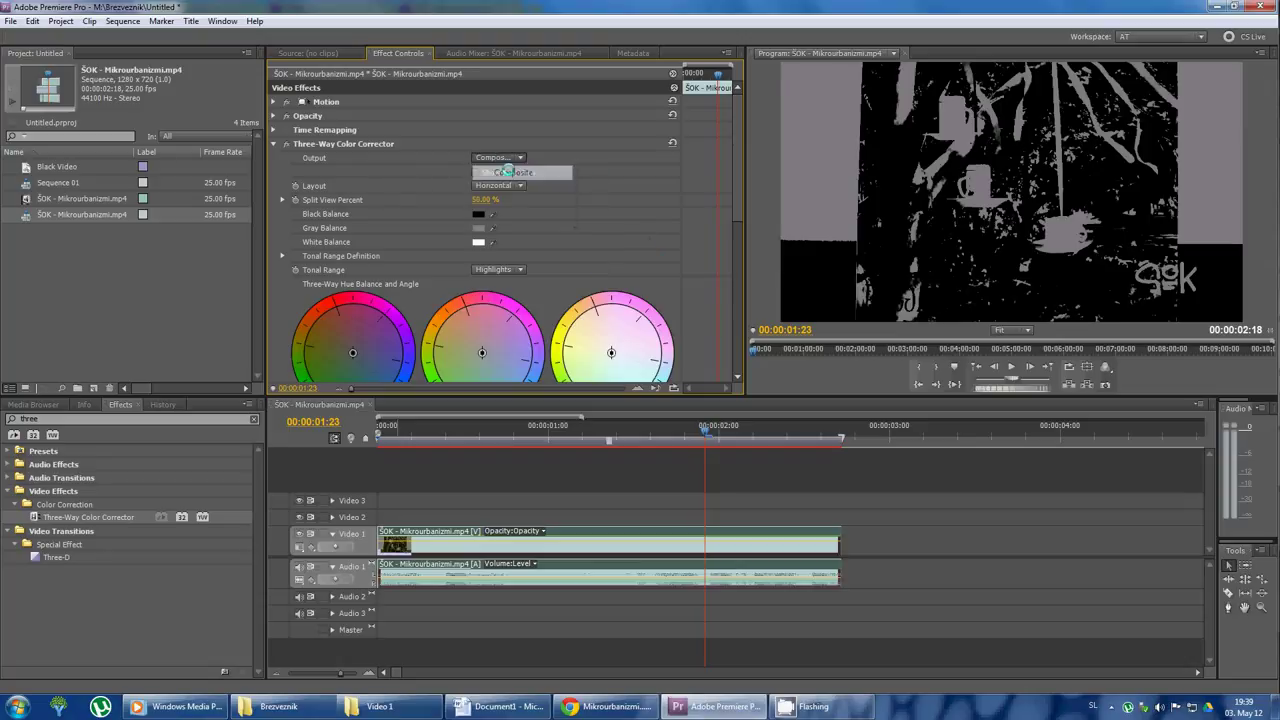
# Switch the Three-Way Color Corrector's tonal range to Master and look through its controls
pyautogui.scroll(-3, 737, 207)
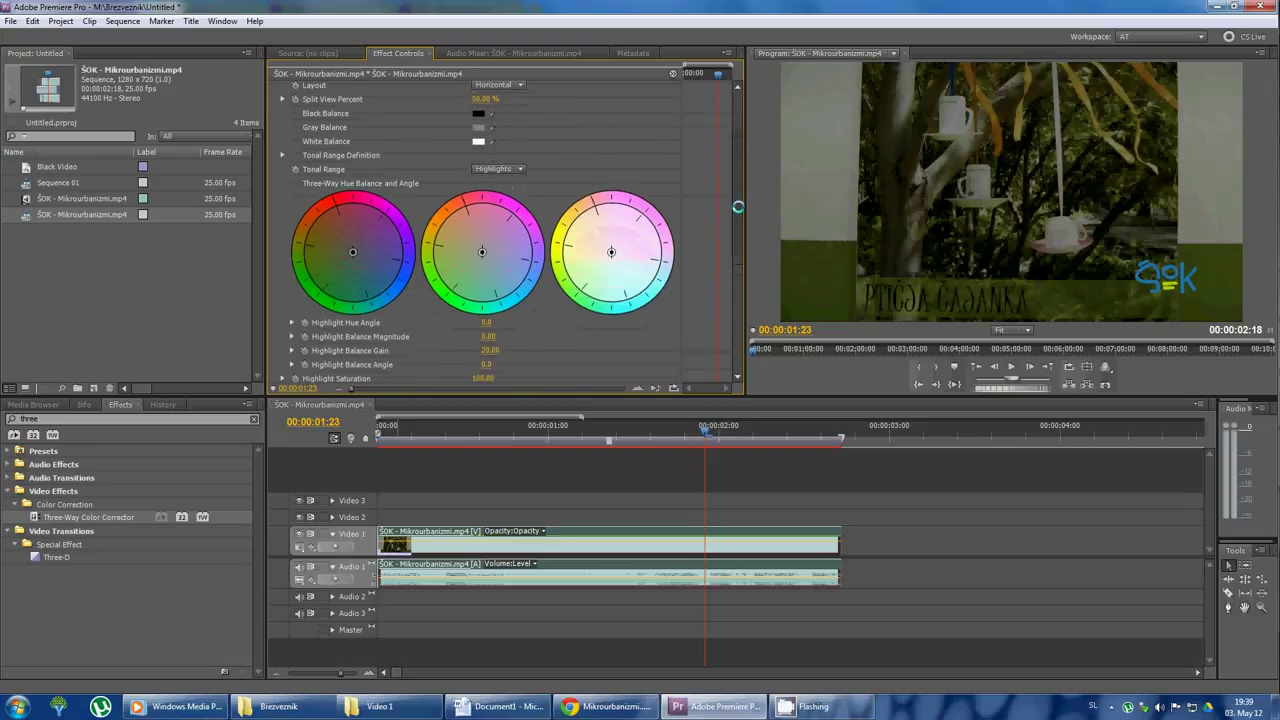
pyautogui.scroll(-1, 737, 207)
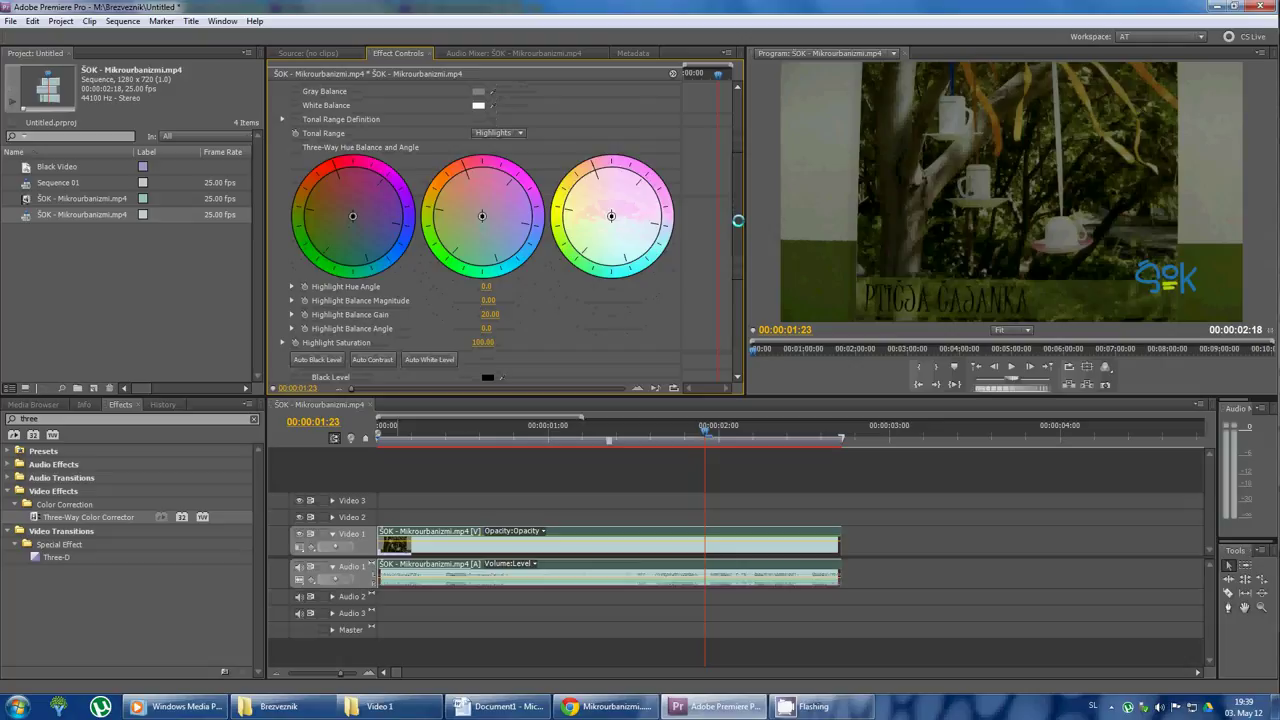
pyautogui.click(514, 133)
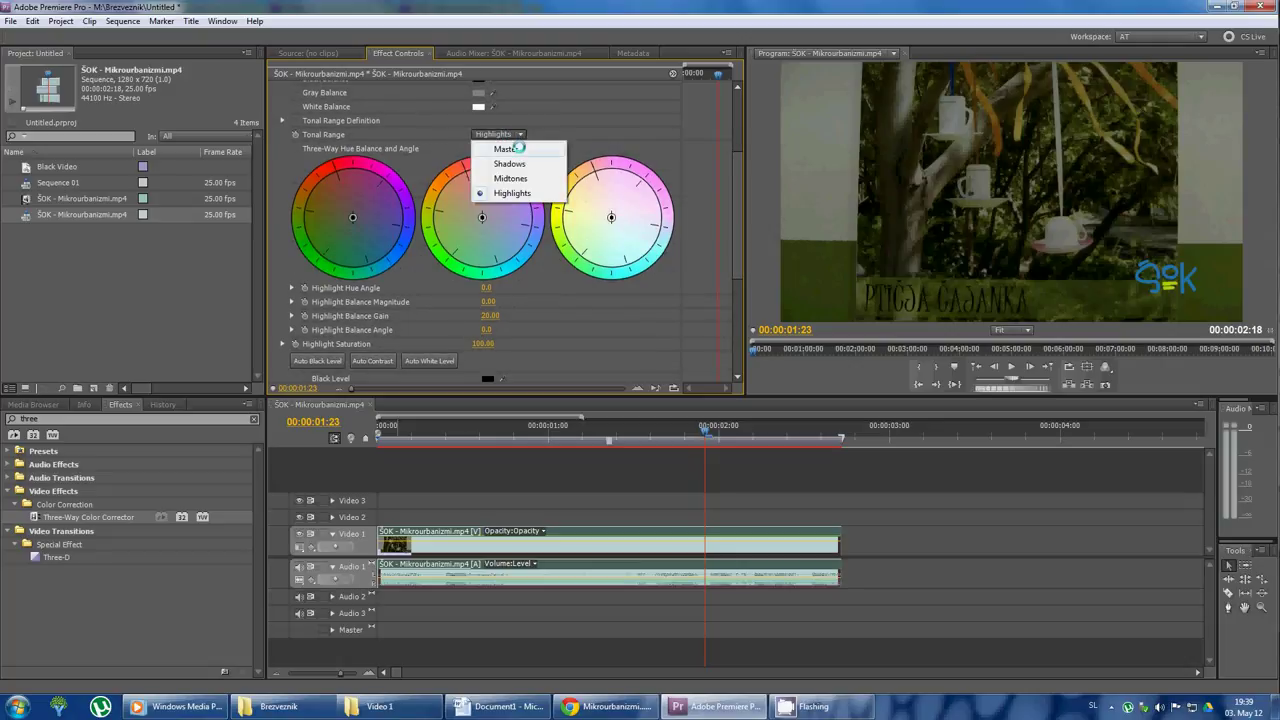
pyautogui.click(518, 148)
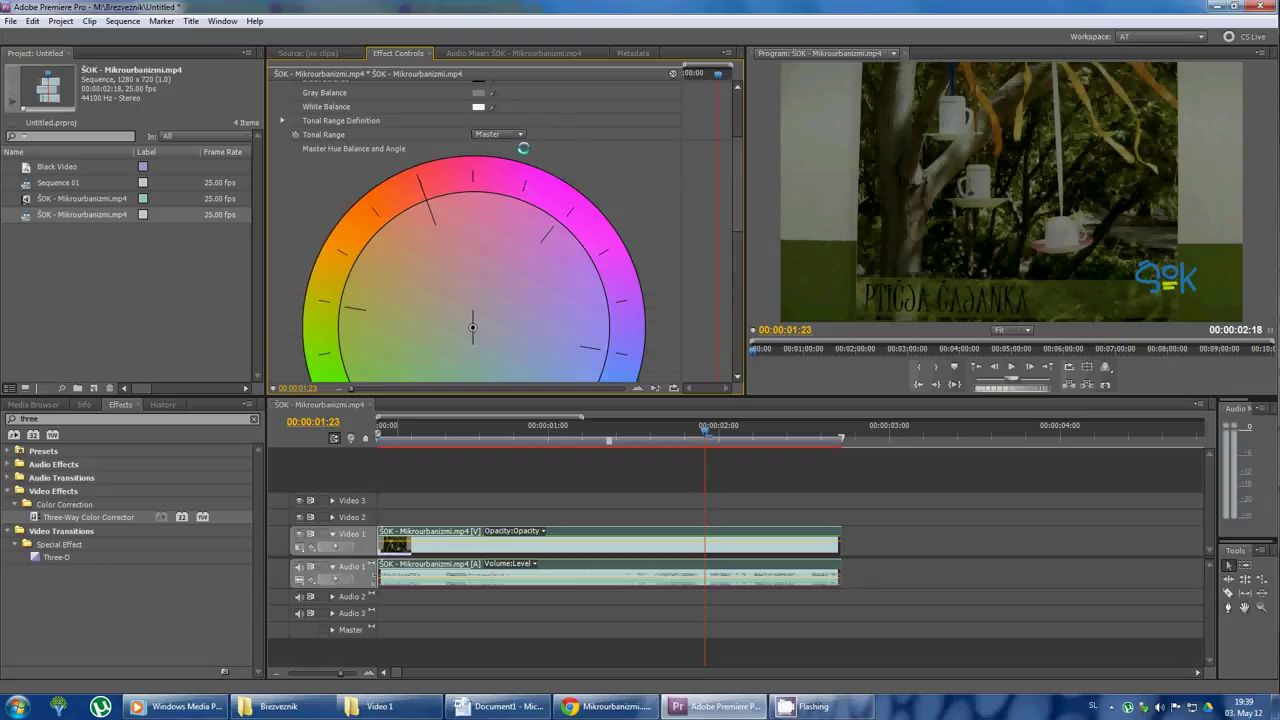
pyautogui.scroll(-2, 744, 192)
pyautogui.scroll(-6, 744, 192)
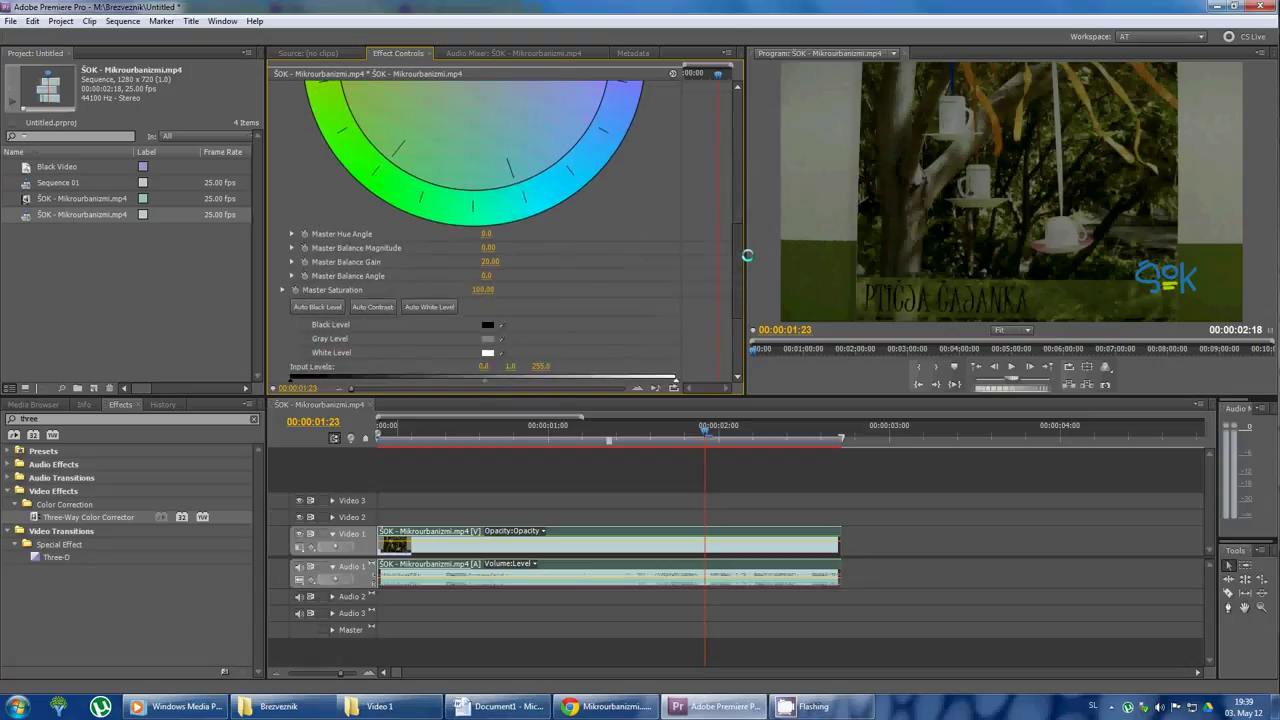
pyautogui.scroll(8, 749, 161)
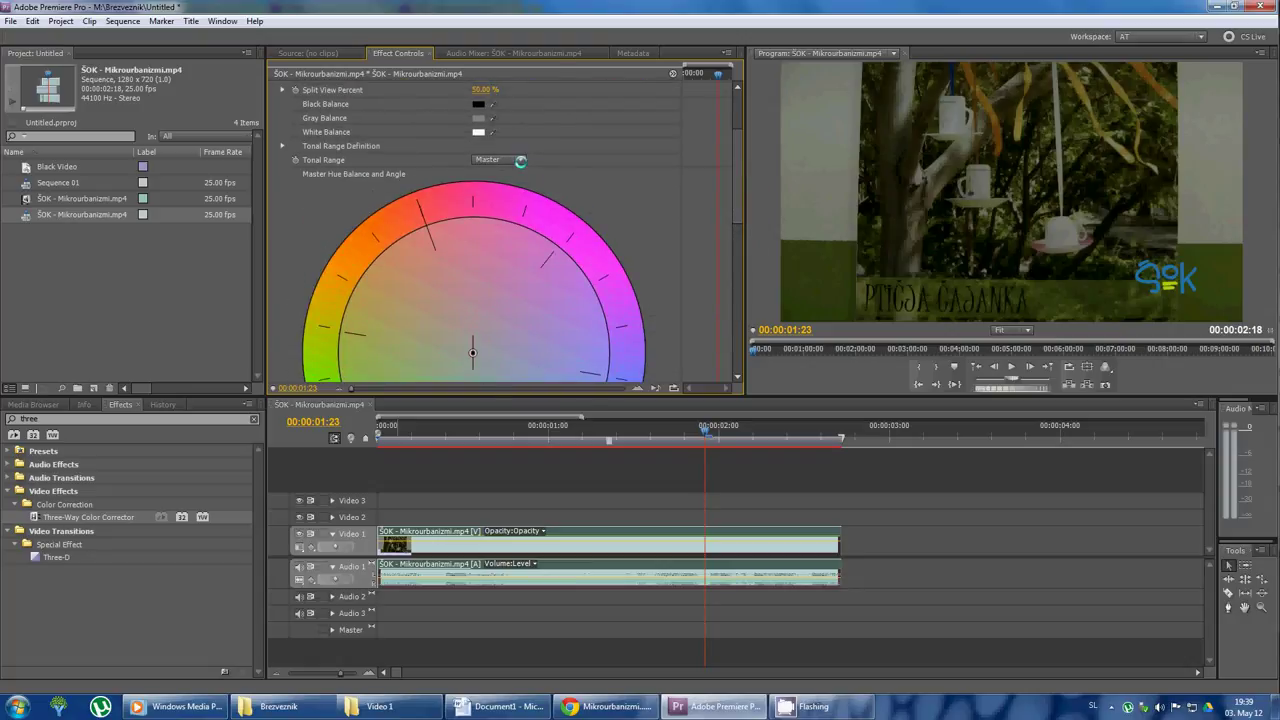
# Set the tonal range to Highlights and shift the highlight balance toward red, with a magnitude of about 45.7
pyautogui.click(518, 160)
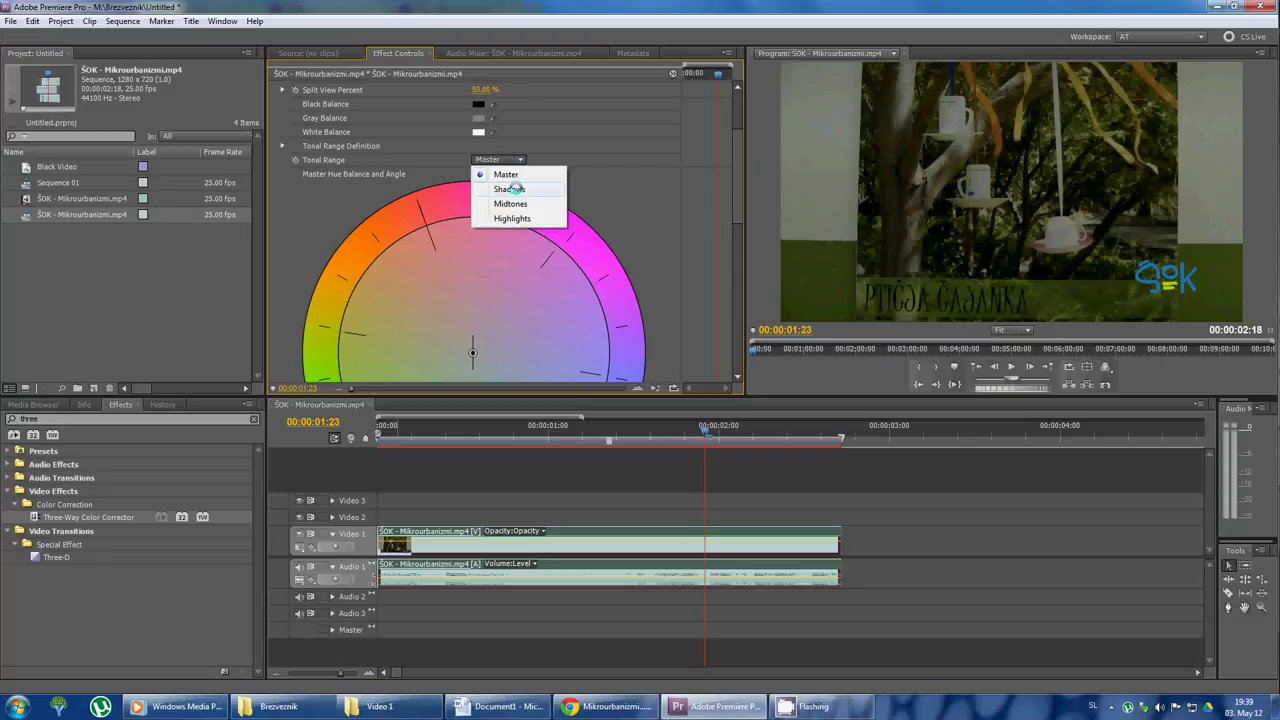
pyautogui.click(513, 218)
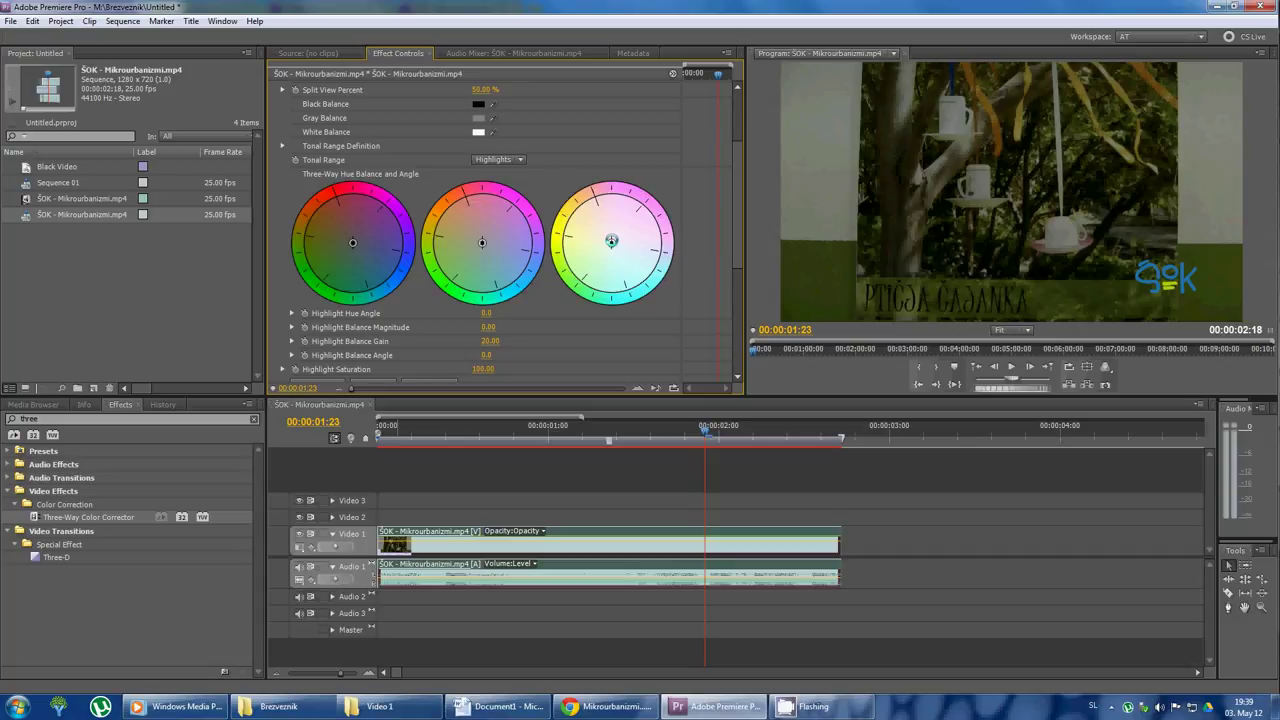
pyautogui.moveTo(611, 242)
pyautogui.mouseDown()
pyautogui.moveTo(636, 225)
pyautogui.moveTo(578, 243)
pyautogui.moveTo(620, 218)
pyautogui.moveTo(586, 250)
pyautogui.moveTo(626, 236)
pyautogui.moveTo(608, 223)
pyautogui.mouseUp()
# Set the tonal range to Midtones and shift the midtone balance toward red
pyautogui.click(517, 158)
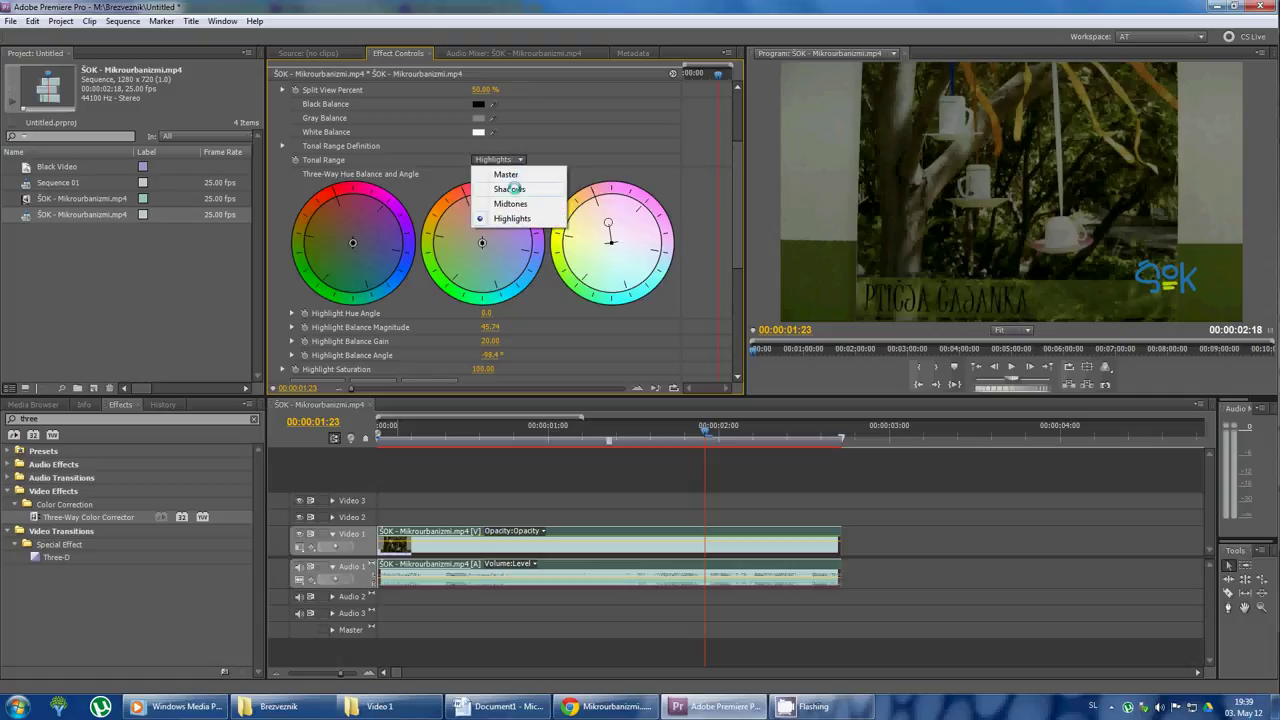
pyautogui.click(510, 203)
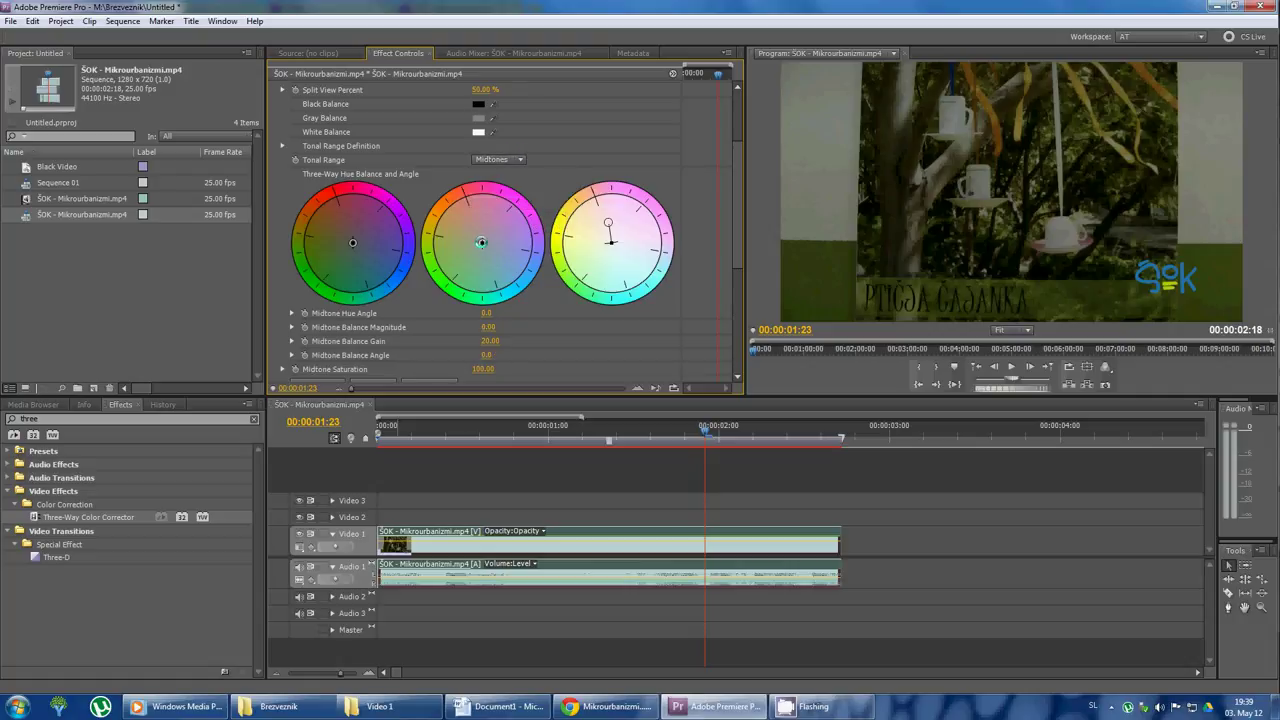
pyautogui.moveTo(481, 242); pyautogui.dragTo(475, 212)
# Reset the Three-Way Color Corrector to its default settings
pyautogui.scroll(4, 684, 183)
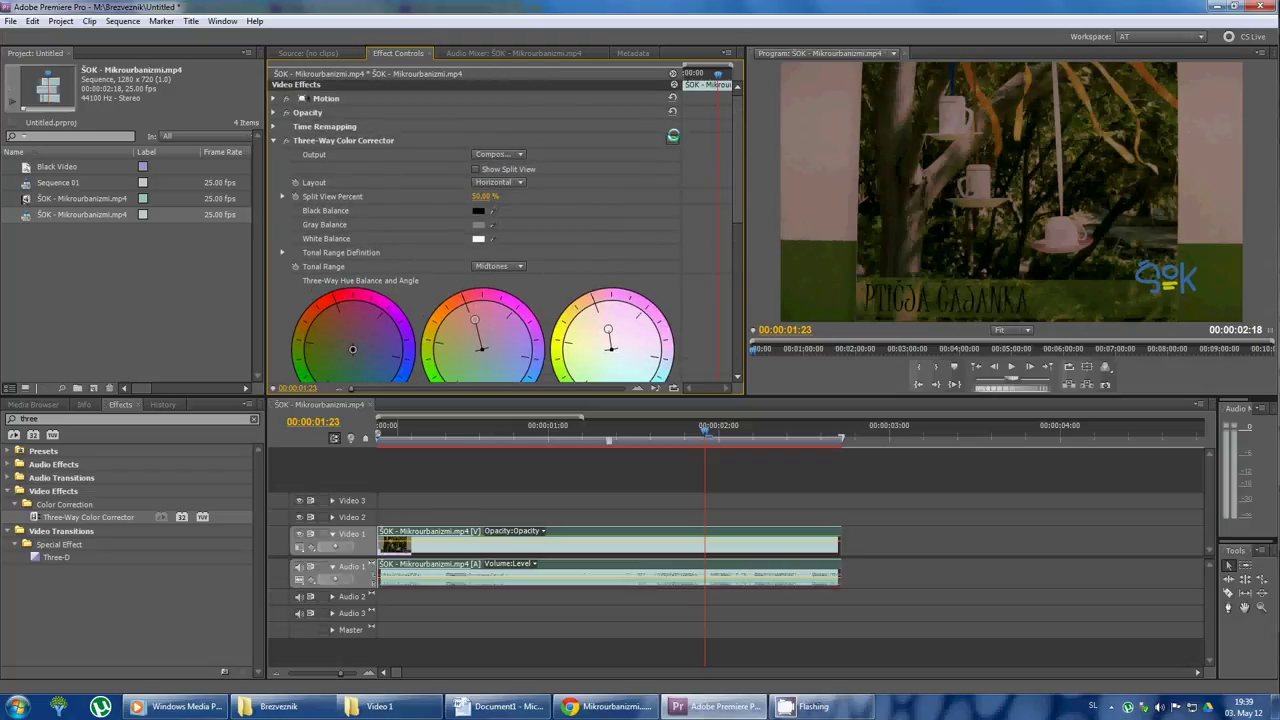
pyautogui.click(673, 136)
# Set the tonal range to Midtones and lower the midtone input white level to about 123.8
pyautogui.scroll(-6, 581, 289)
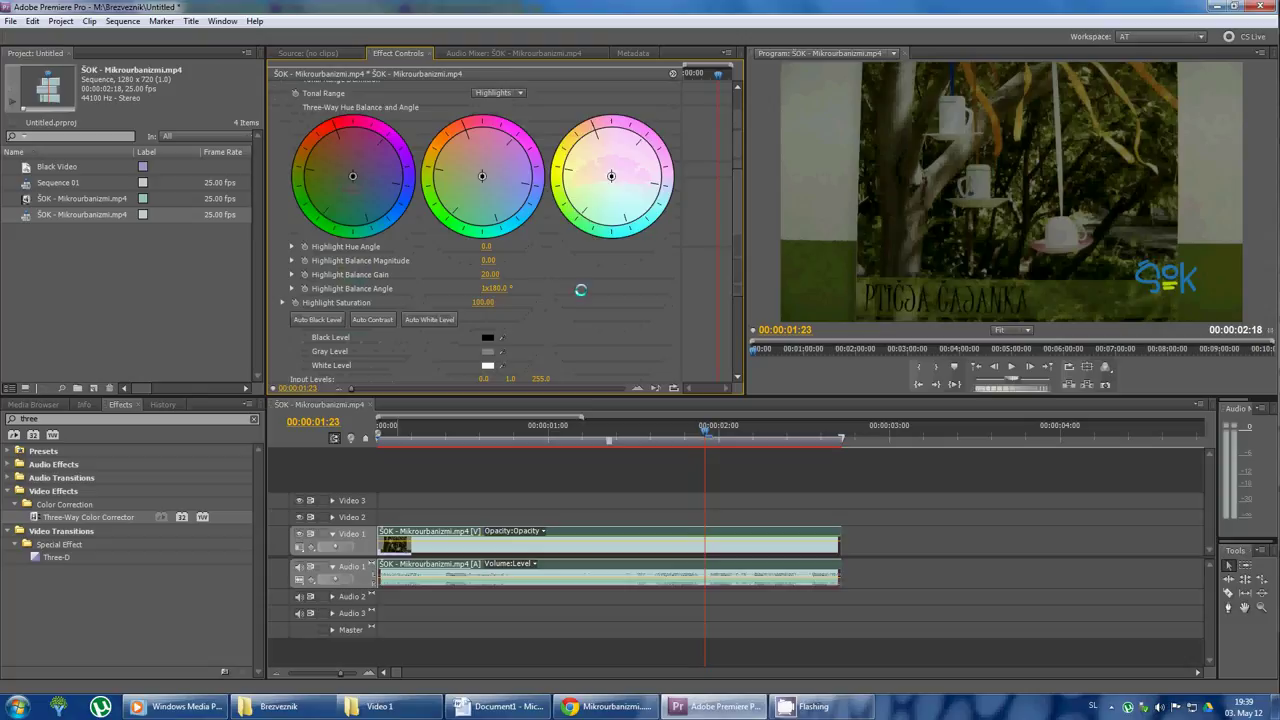
pyautogui.click(510, 92)
pyautogui.click(510, 136)
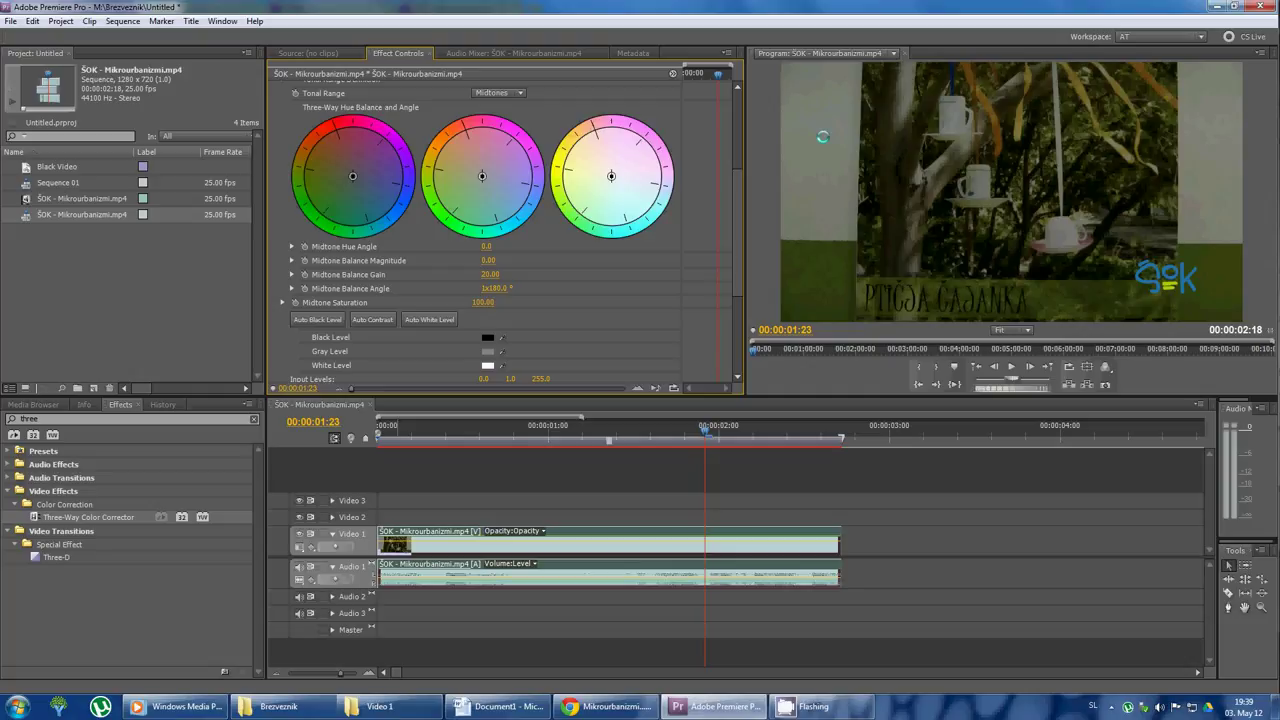
pyautogui.scroll(-5, 505, 298)
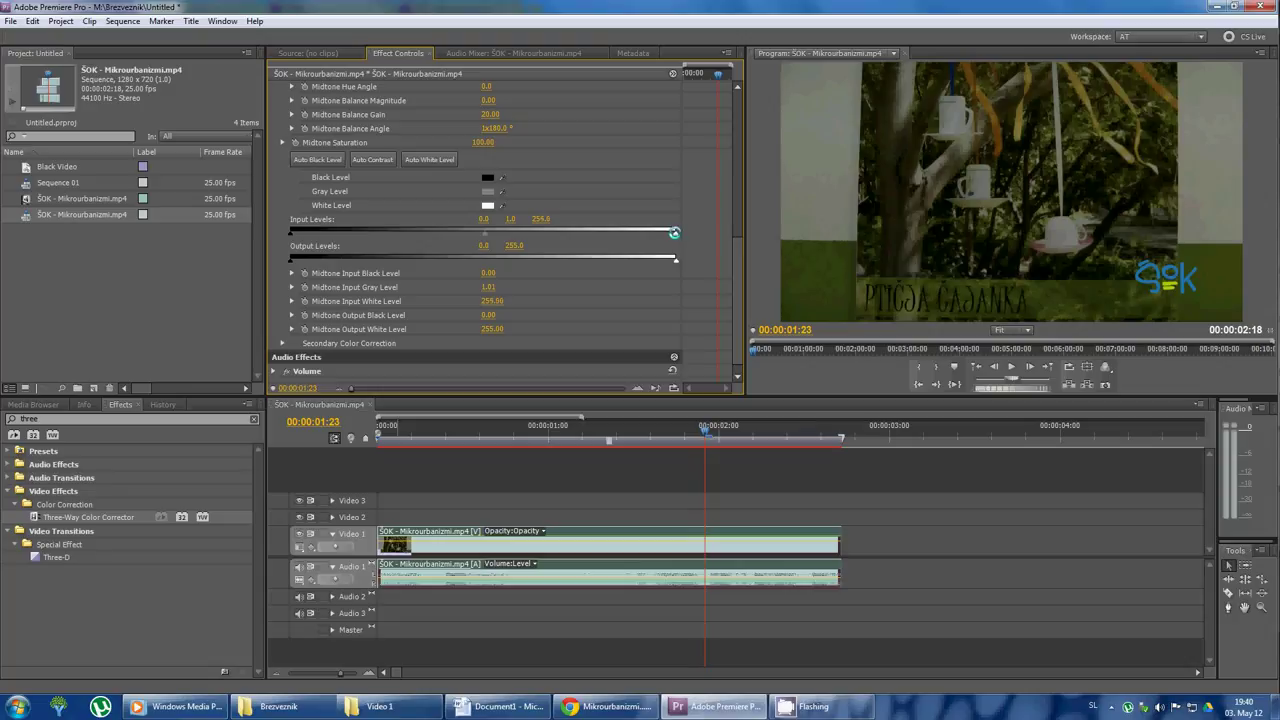
pyautogui.moveTo(674, 233); pyautogui.dragTo(477, 233)
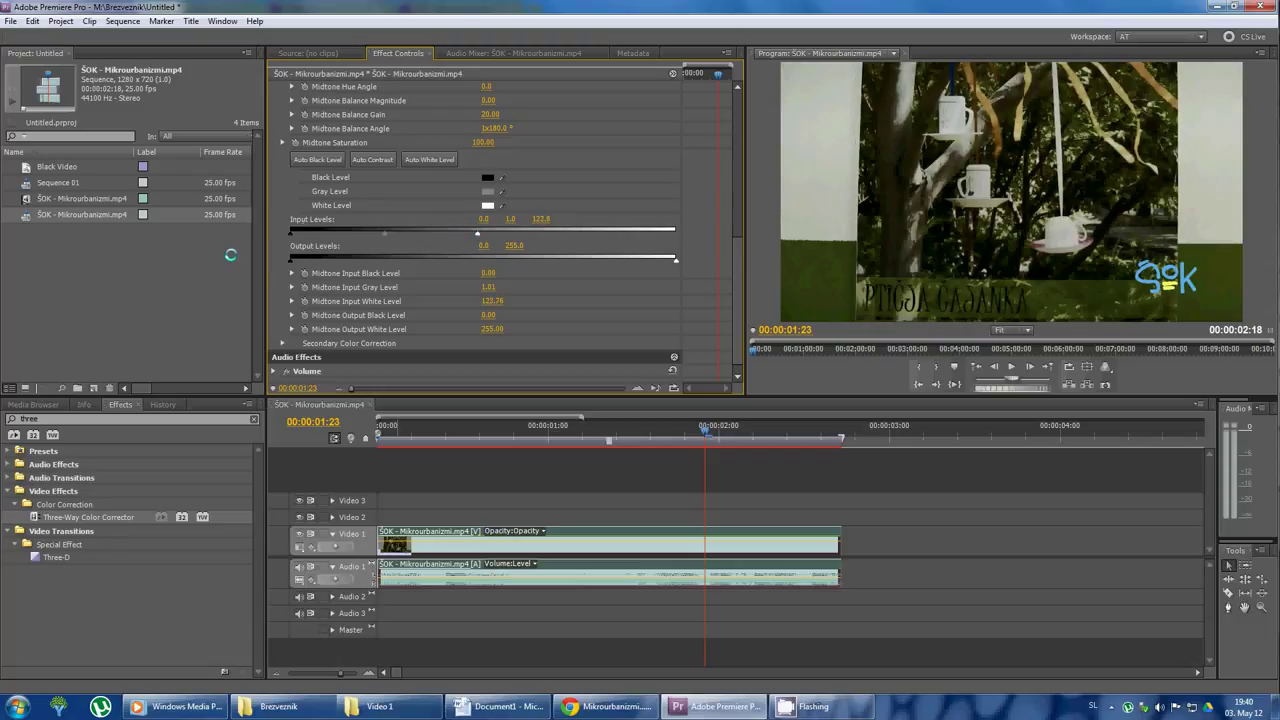
# Set the tonal range to Shadows and adjust the shadow input levels to about 12.3 black, 1.2 gray and 189.8 white
pyautogui.moveTo(289, 231); pyautogui.dragTo(315, 233)
pyautogui.scroll(5, 735, 262)
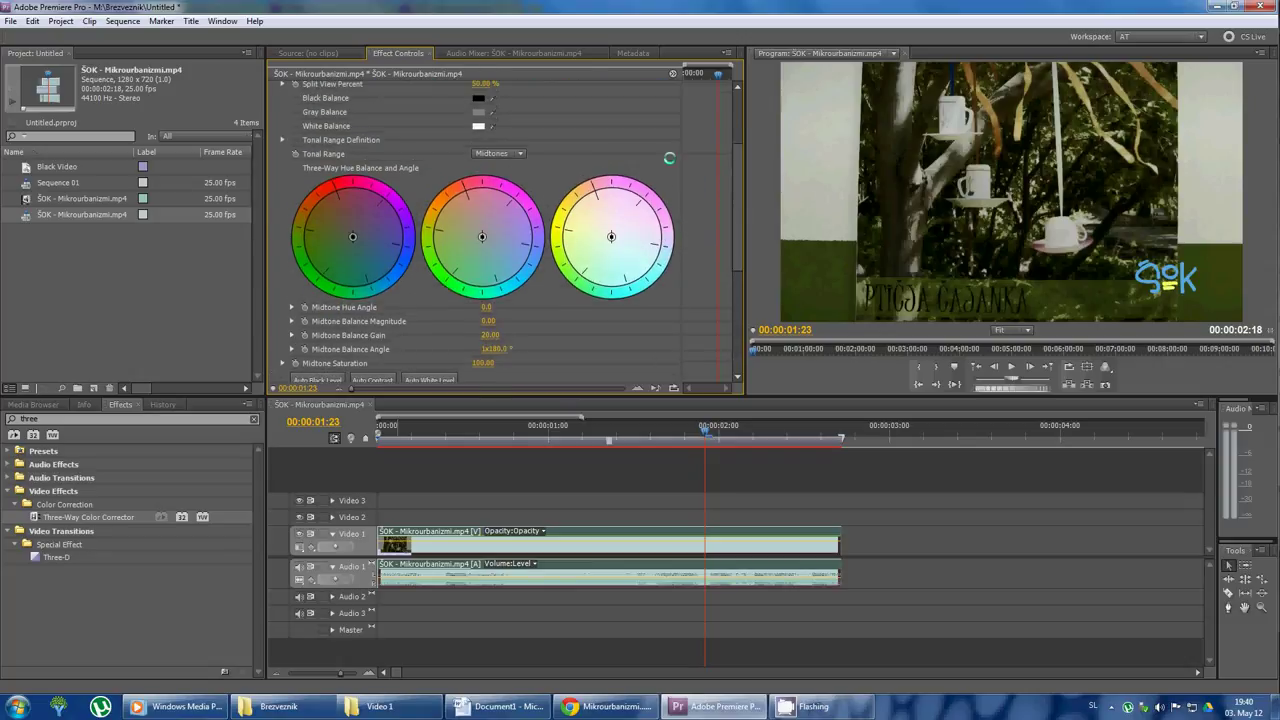
pyautogui.click(516, 153)
pyautogui.click(518, 182)
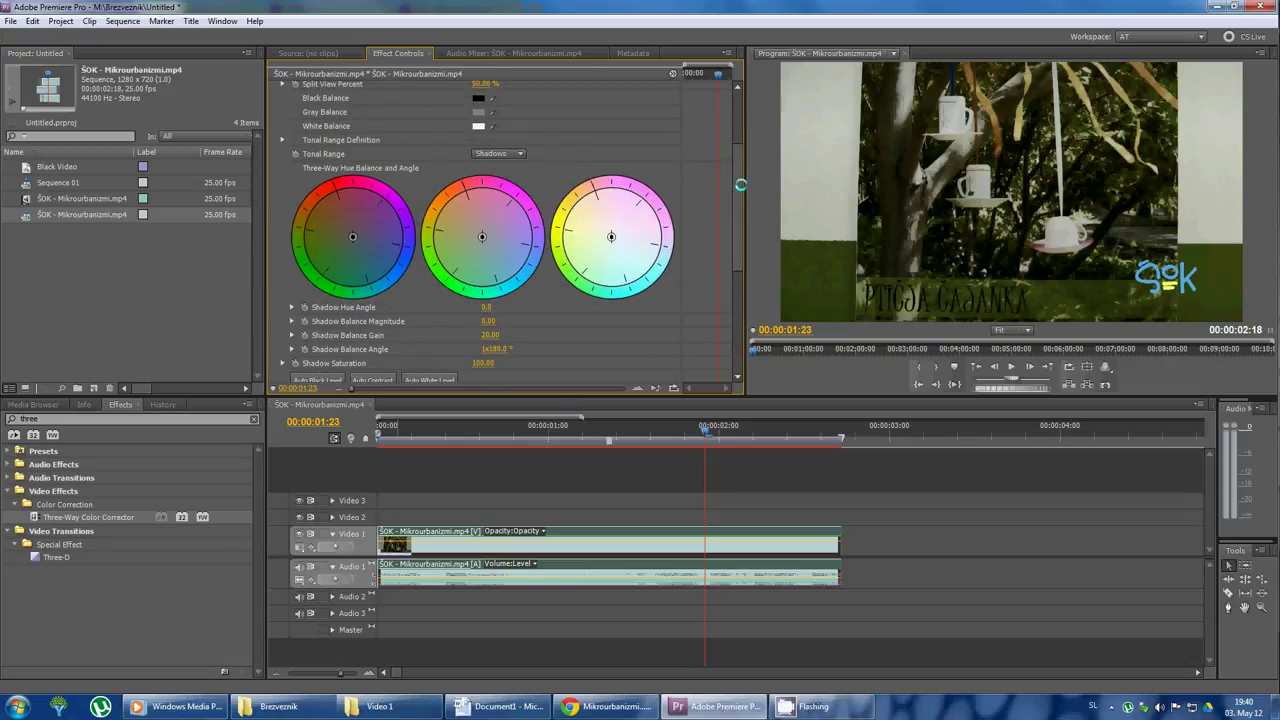
pyautogui.scroll(-5, 738, 186)
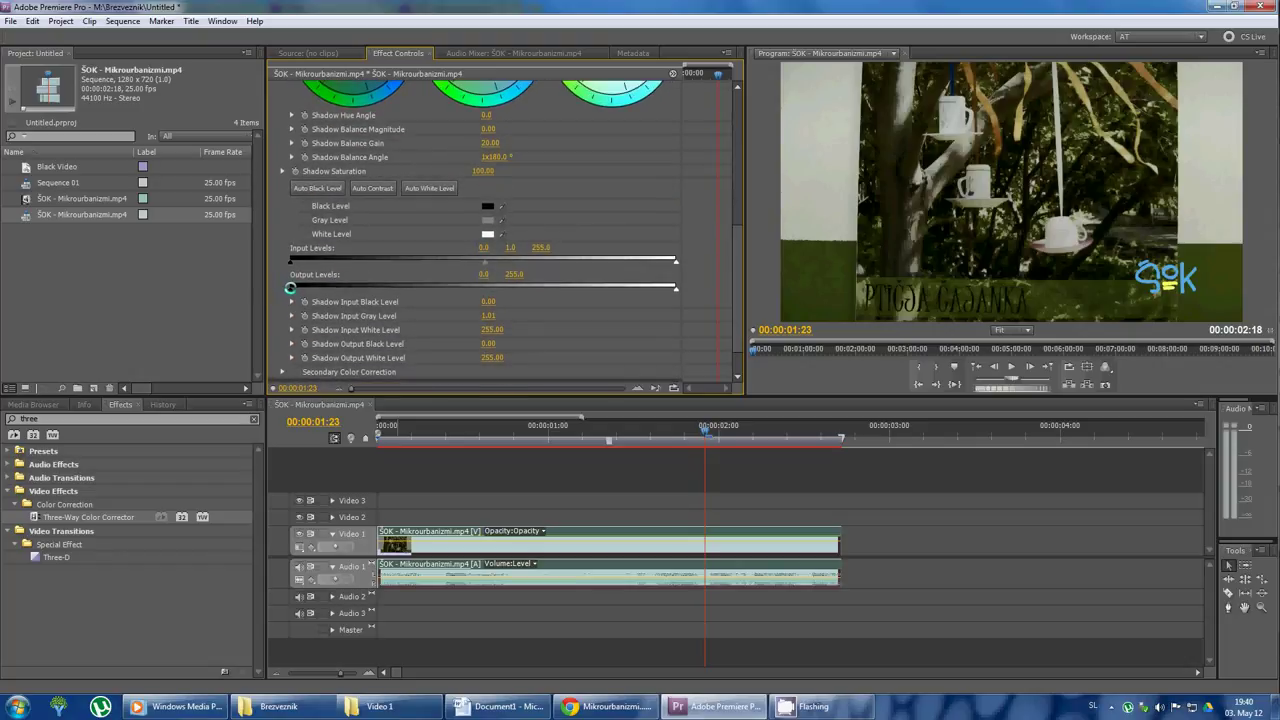
pyautogui.moveTo(304, 289)
pyautogui.mouseDown()
pyautogui.moveTo(334, 292)
pyautogui.moveTo(250, 285)
pyautogui.moveTo(300, 287)
pyautogui.moveTo(277, 286)
pyautogui.moveTo(311, 268)
pyautogui.mouseUp()
pyautogui.moveTo(673, 262); pyautogui.dragTo(667, 262)
pyautogui.moveTo(655, 263); pyautogui.dragTo(571, 258)
pyautogui.moveTo(443, 262)
pyautogui.mouseDown()
pyautogui.moveTo(455, 262)
pyautogui.moveTo(371, 260)
pyautogui.moveTo(464, 263)
pyautogui.moveTo(451, 262)
pyautogui.mouseUp()
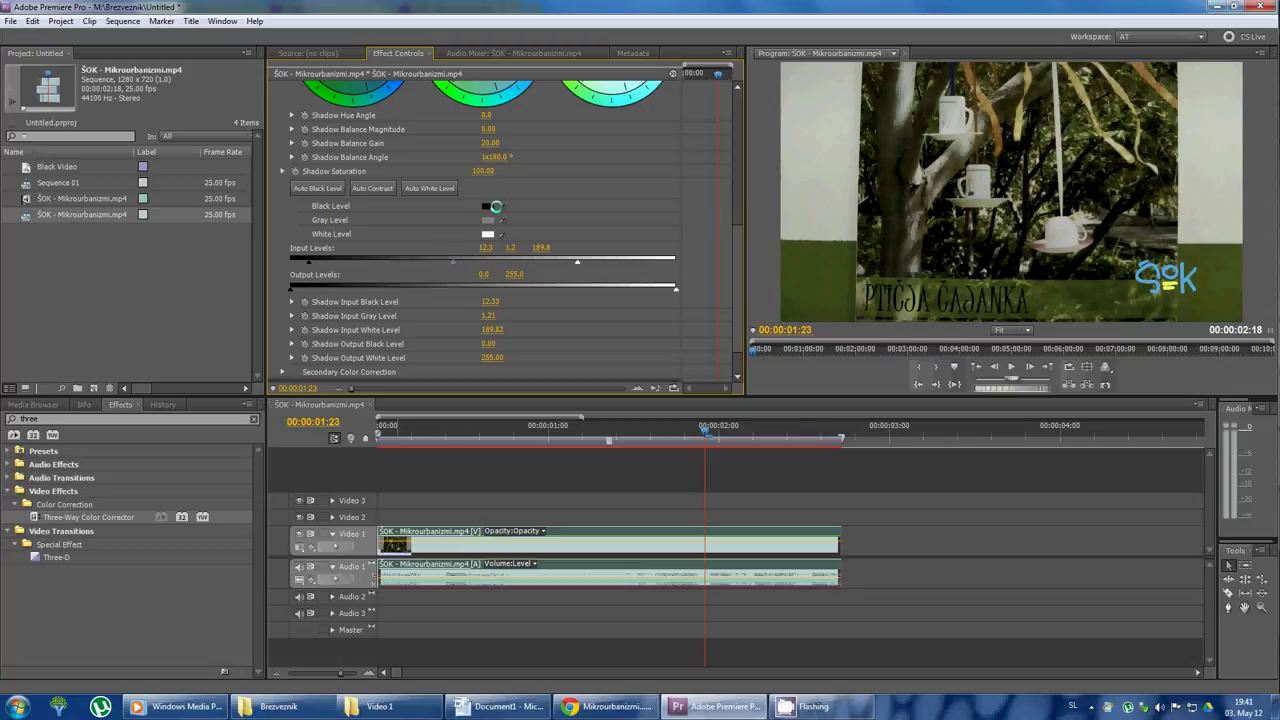
# Set the tonal range to Midtones and adjust the midtone input levels to about 2.4 gray and 104.4 white
pyautogui.scroll(3, 543, 213)
pyautogui.click(508, 106)
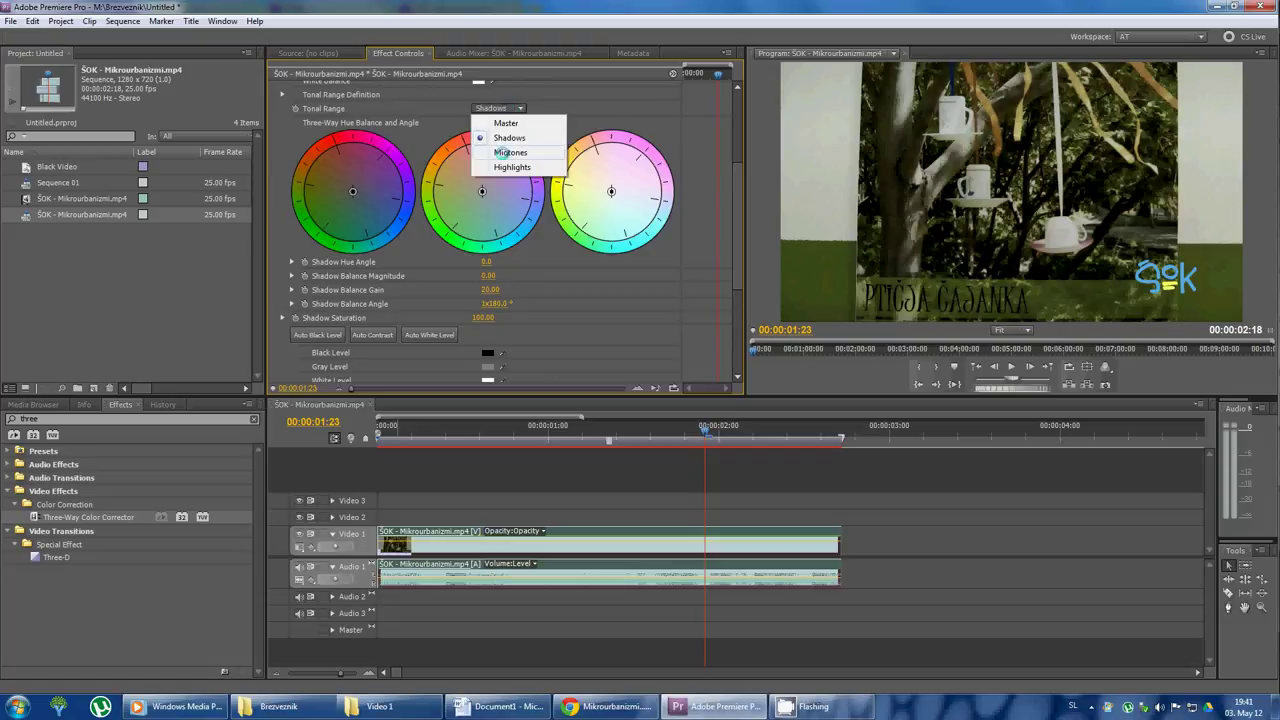
pyautogui.click(507, 154)
pyautogui.scroll(-4, 737, 235)
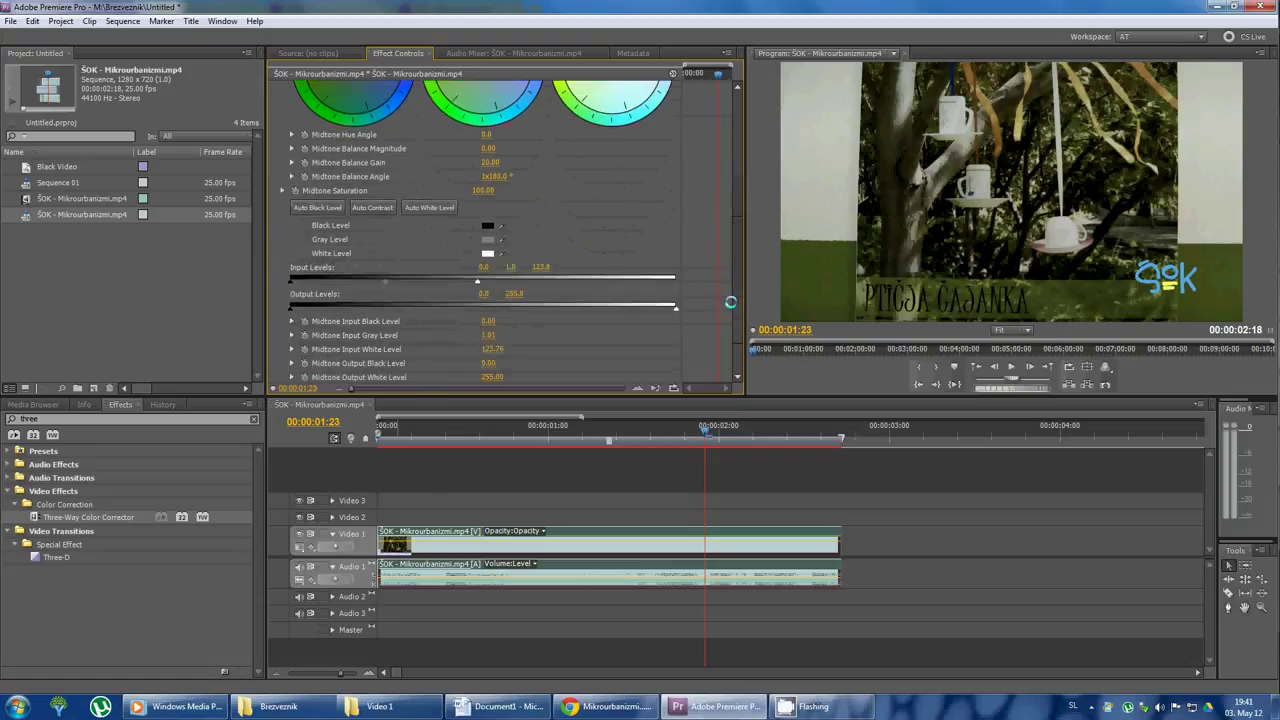
pyautogui.moveTo(475, 232); pyautogui.dragTo(470, 232)
pyautogui.moveTo(385, 233); pyautogui.dragTo(447, 231)
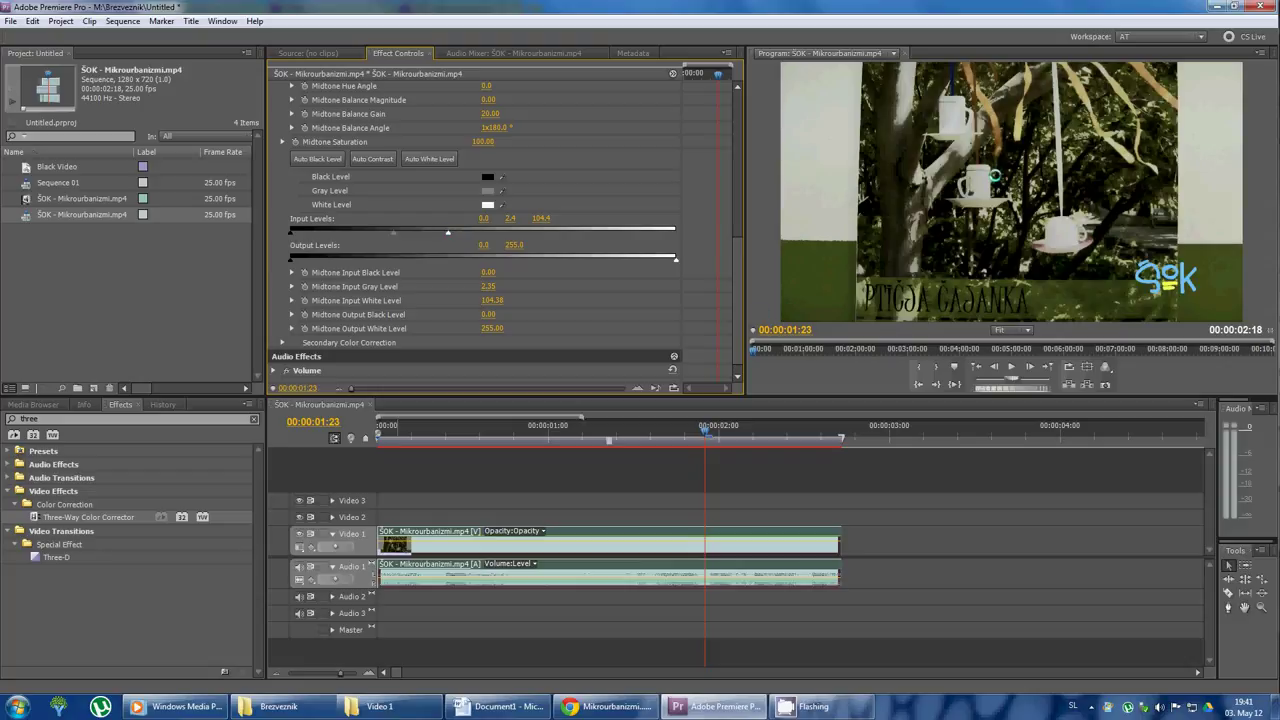
# Shift the midtone balance slightly toward magenta, with a magnitude of about 27 and an angle of about -31.5°
pyautogui.moveTo(736, 288); pyautogui.dragTo(752, 179)
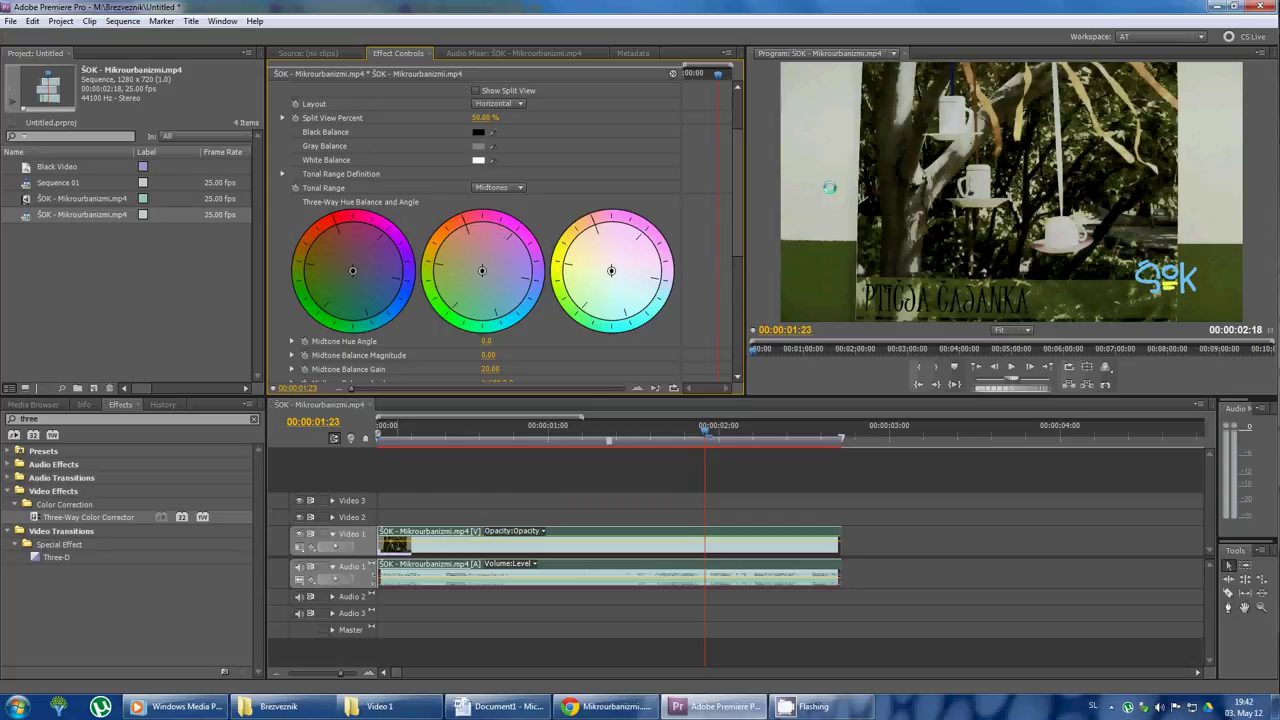
pyautogui.moveTo(482, 270)
pyautogui.mouseDown()
pyautogui.moveTo(461, 297)
pyautogui.moveTo(507, 241)
pyautogui.moveTo(490, 262)
pyautogui.mouseUp()
pyautogui.moveTo(494, 258); pyautogui.dragTo(494, 265)
pyautogui.scroll(-3, 734, 243)
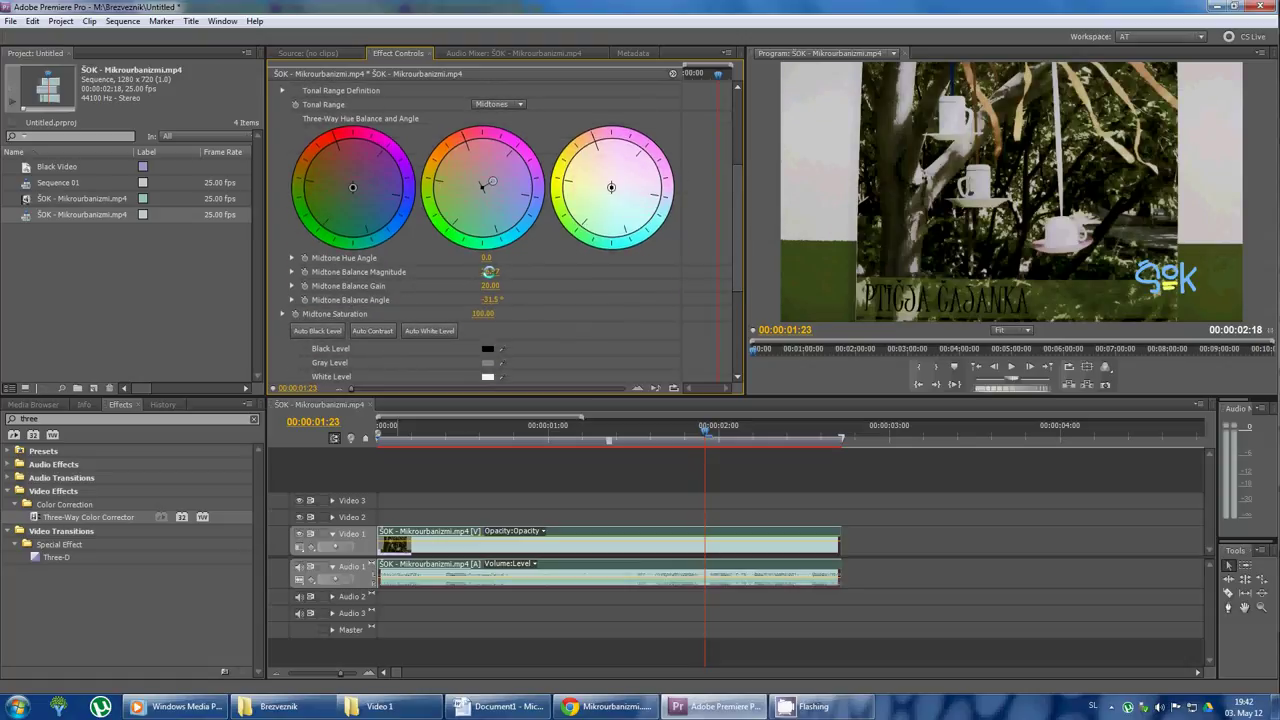
# Lower the midtone input white level to about 76.6
pyautogui.scroll(4, 740, 178)
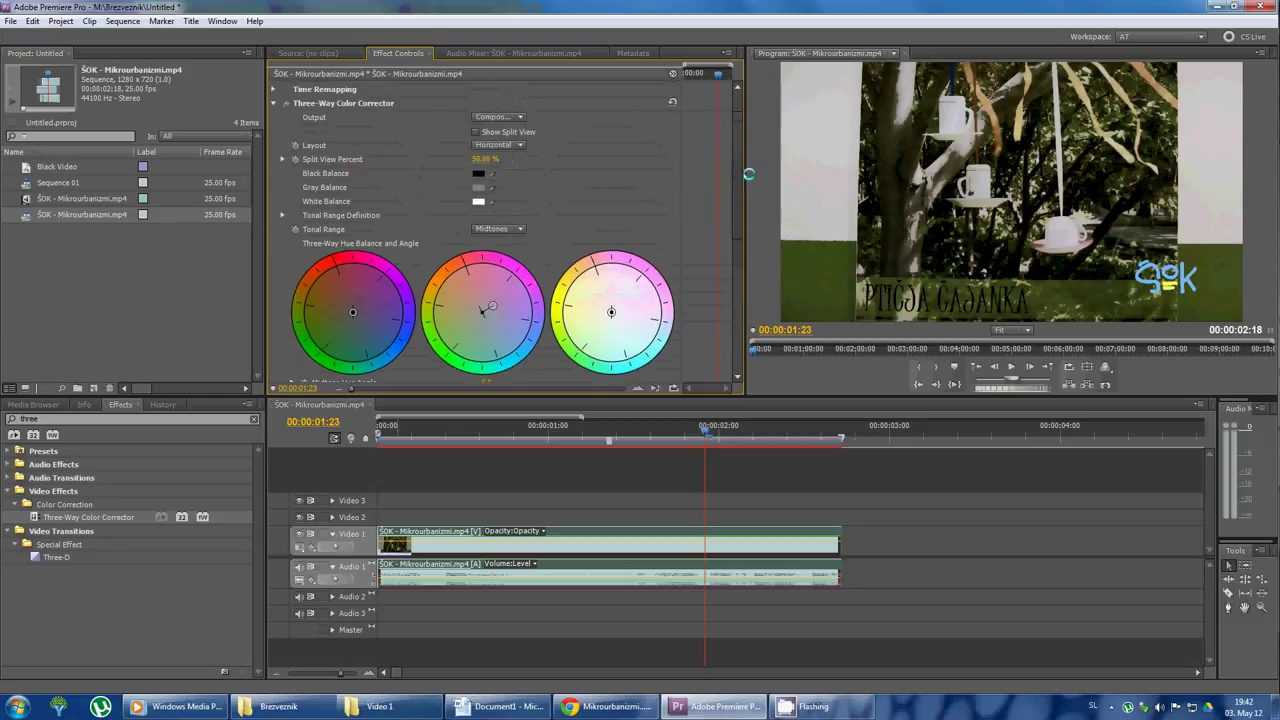
pyautogui.scroll(-2, 600, 240)
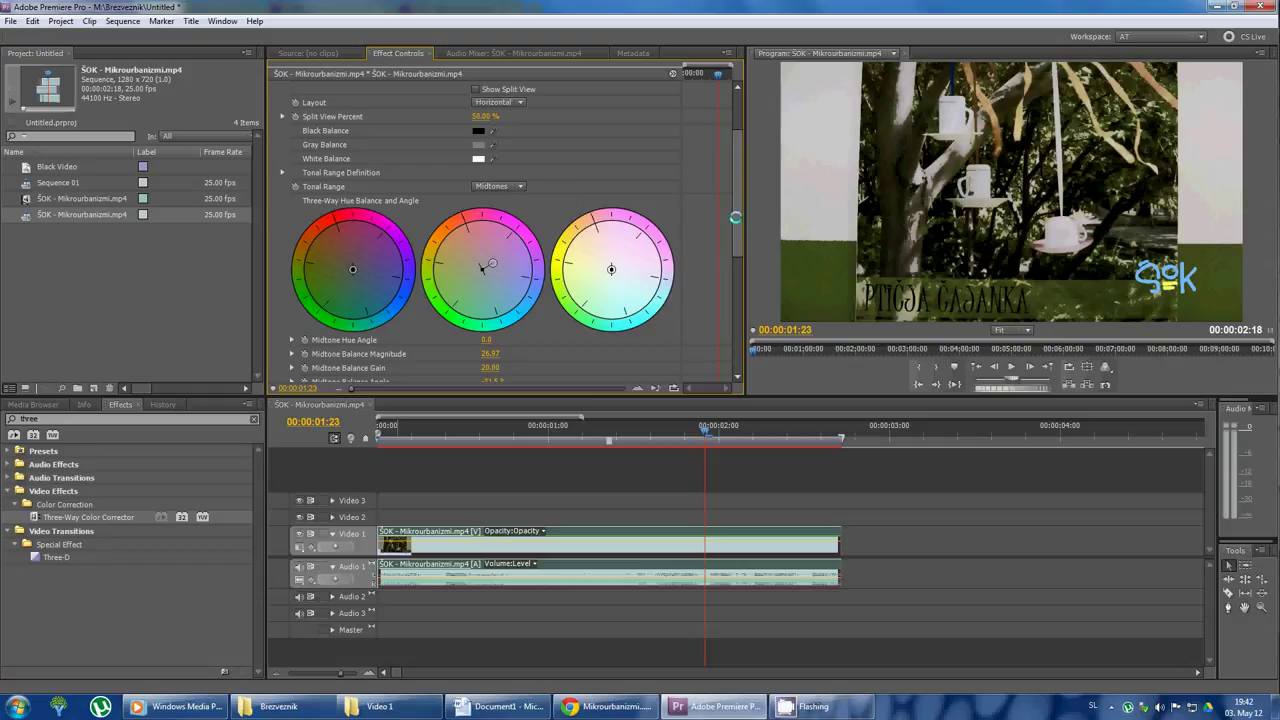
pyautogui.scroll(-5, 492, 227)
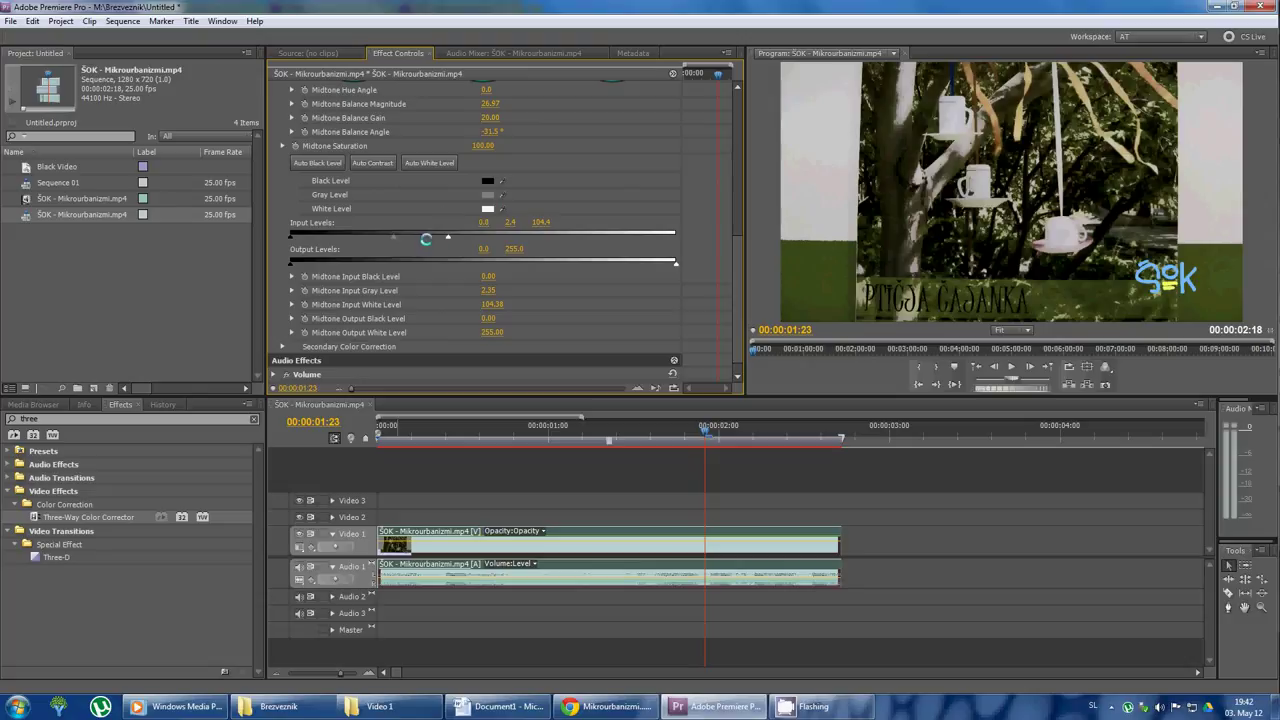
pyautogui.moveTo(449, 236); pyautogui.dragTo(404, 237)
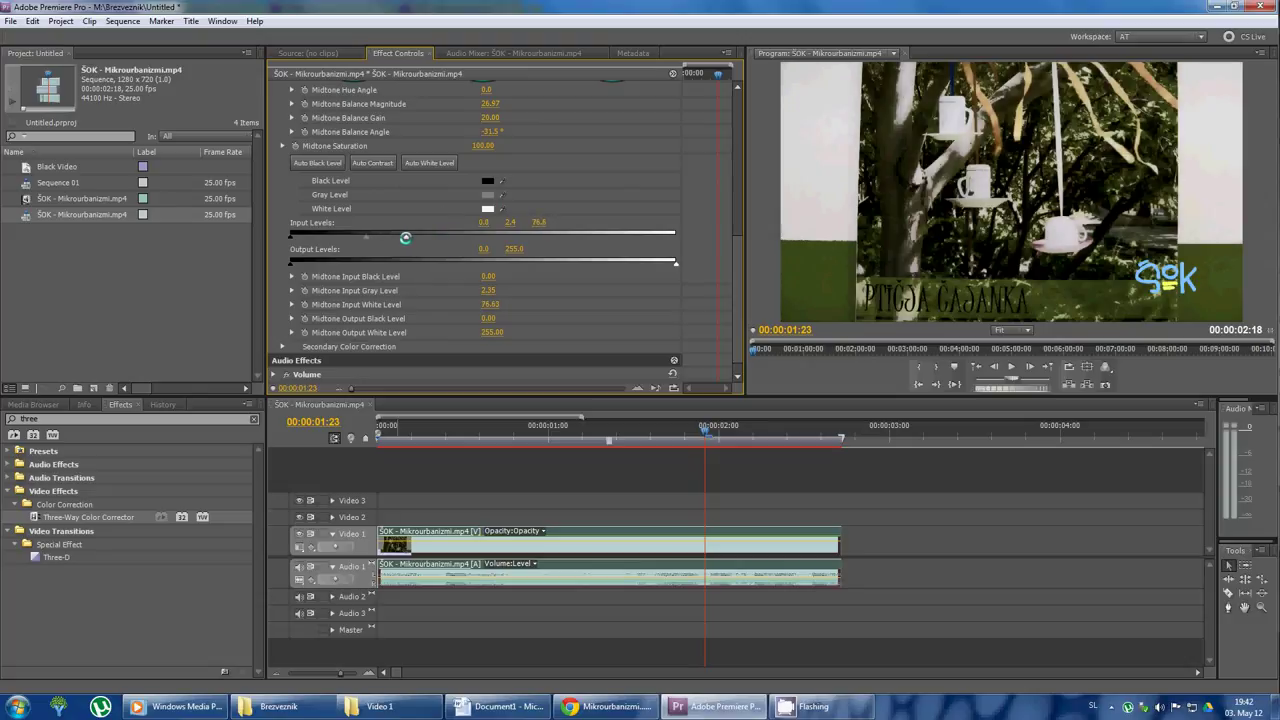
# Compare the correction with the original in split view, using the Vertical layout as well, and turn the split view off
pyautogui.moveTo(737, 332); pyautogui.dragTo(731, 171)
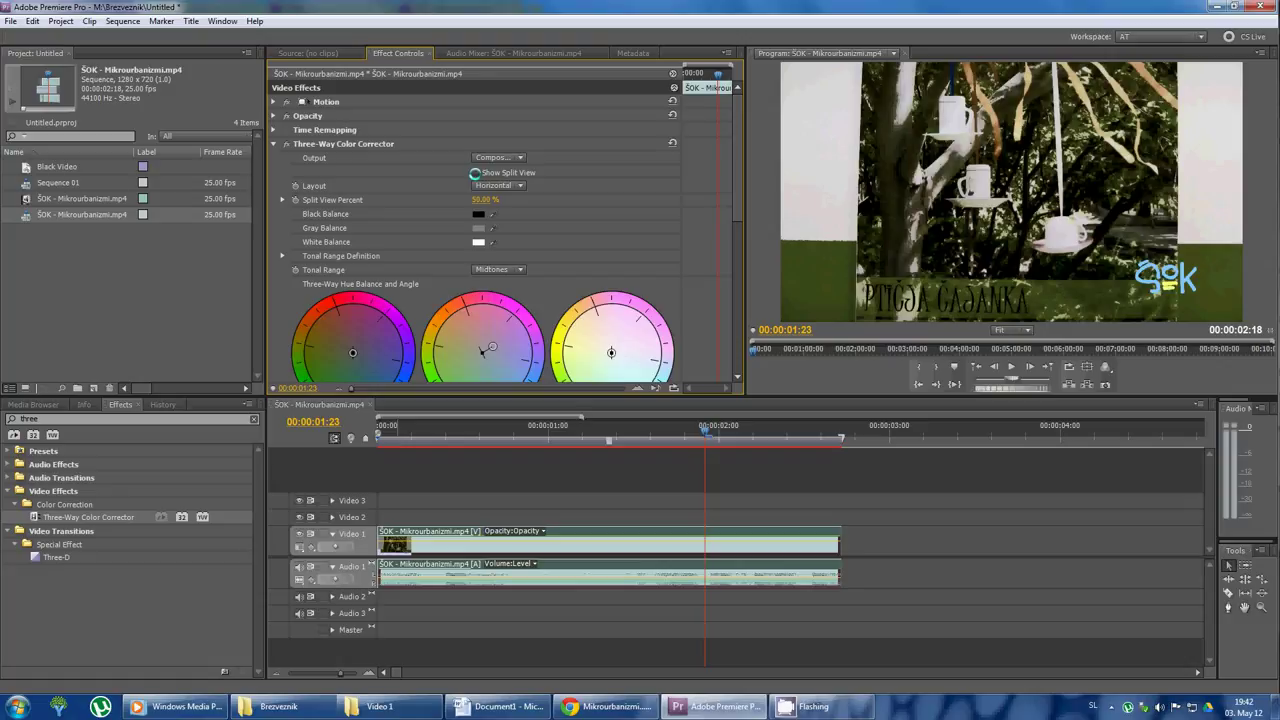
pyautogui.click(475, 173)
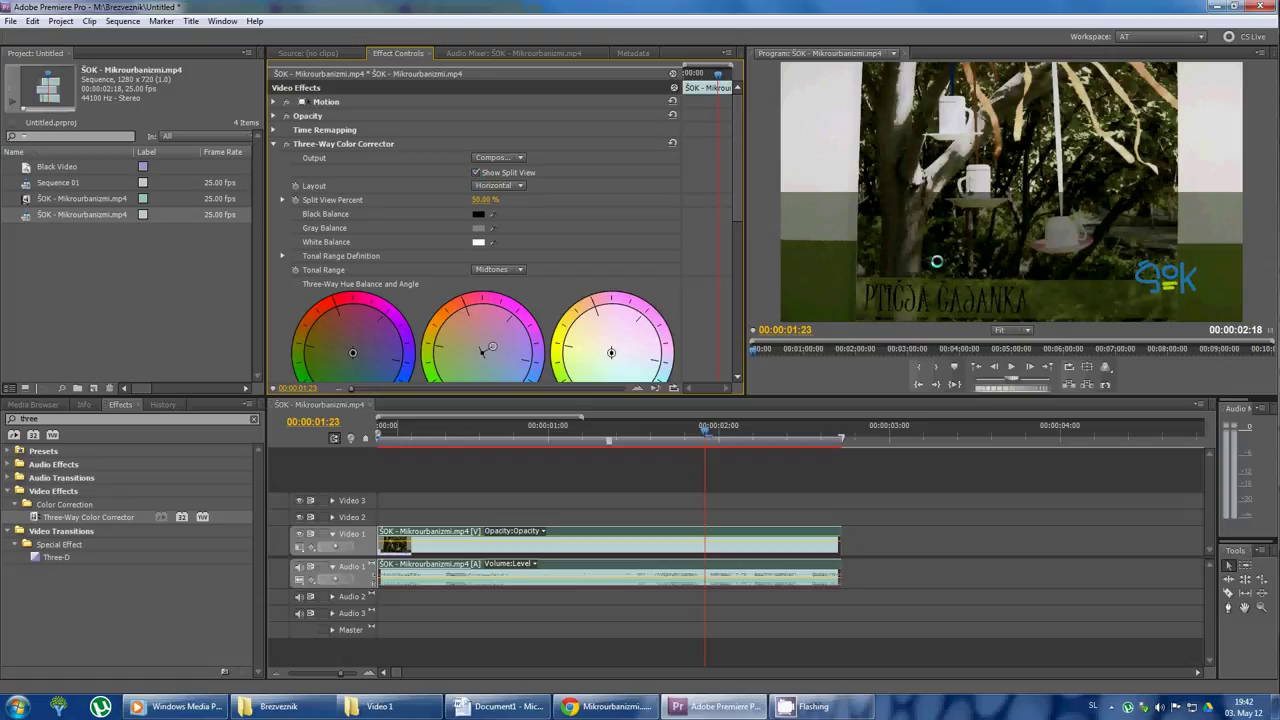
pyautogui.click(512, 186)
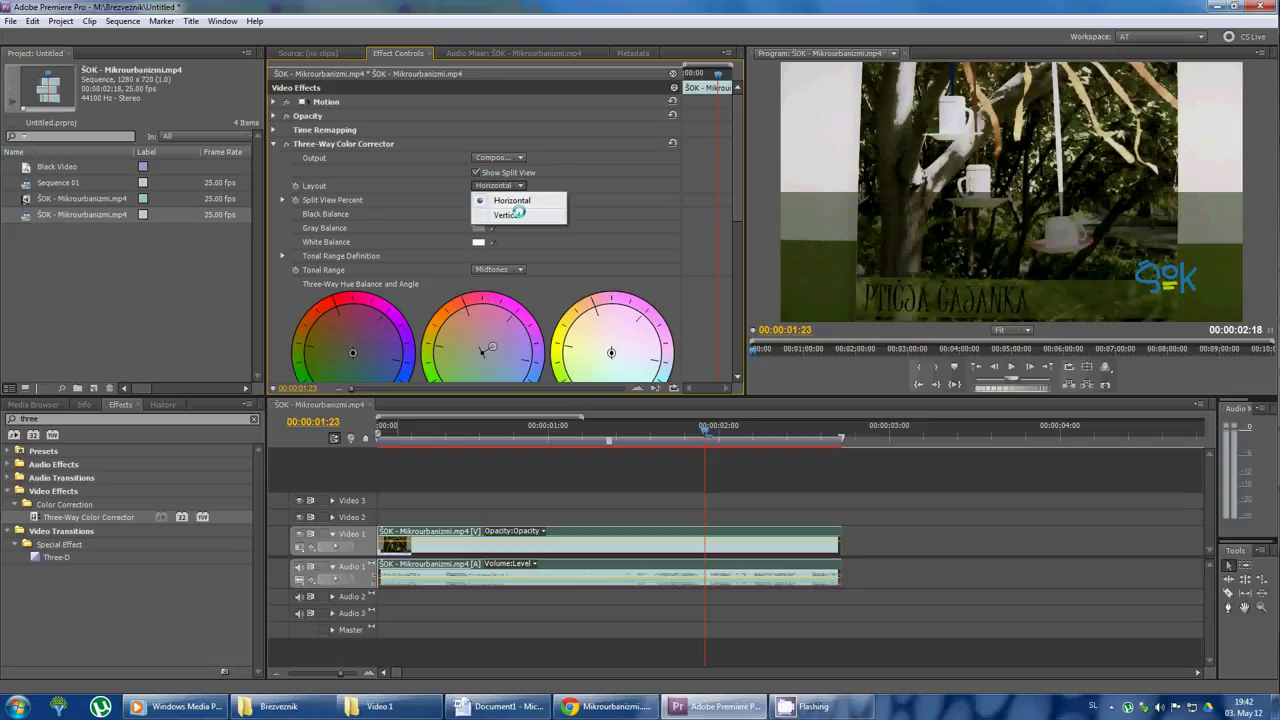
pyautogui.click(508, 215)
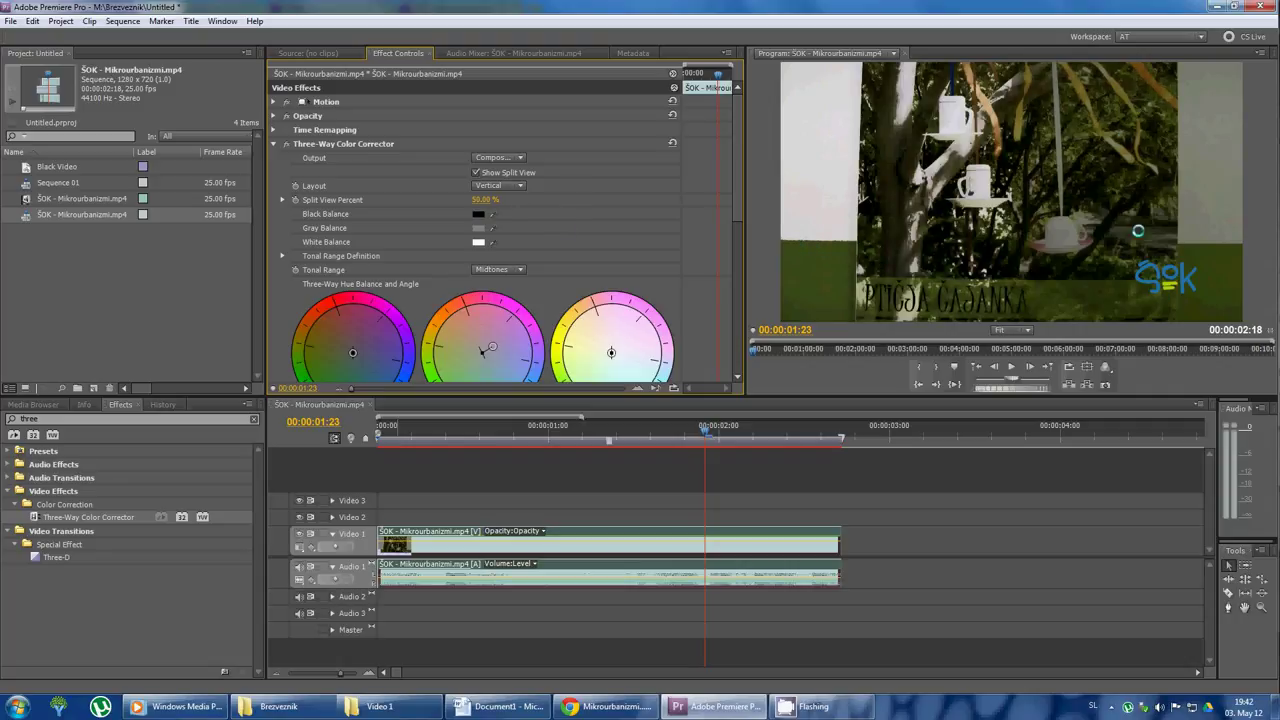
pyautogui.click(475, 172)
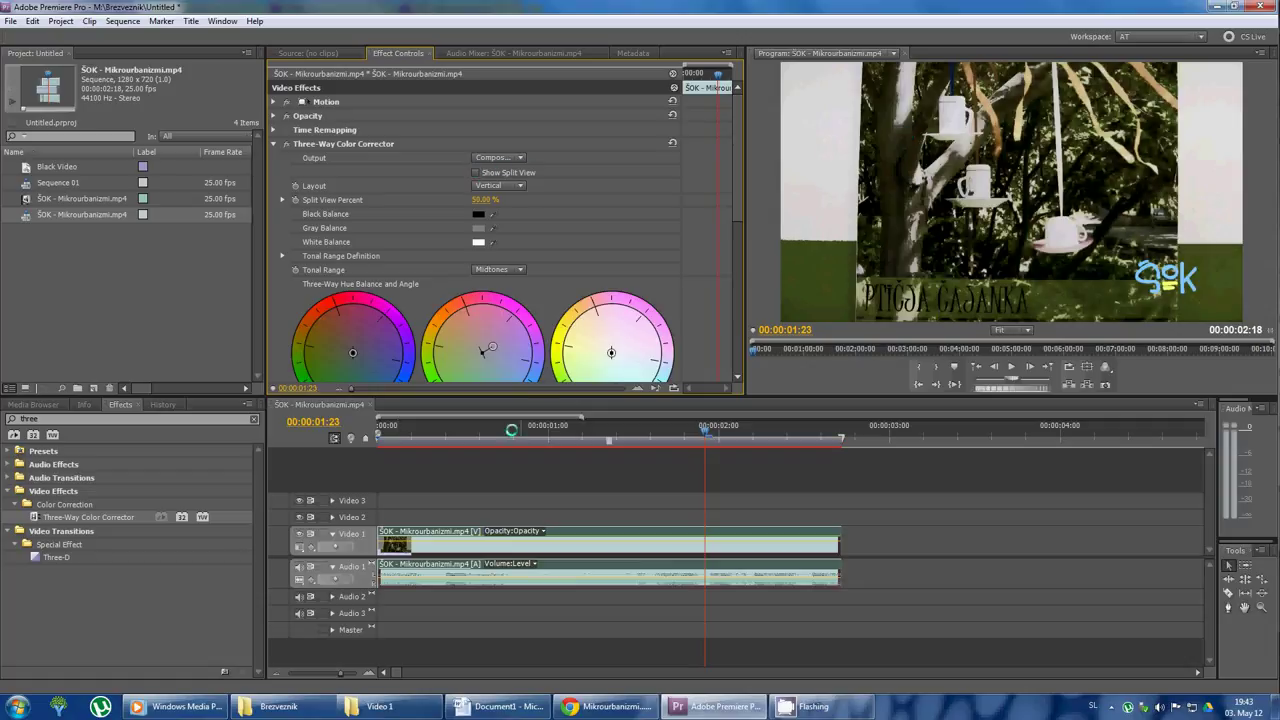